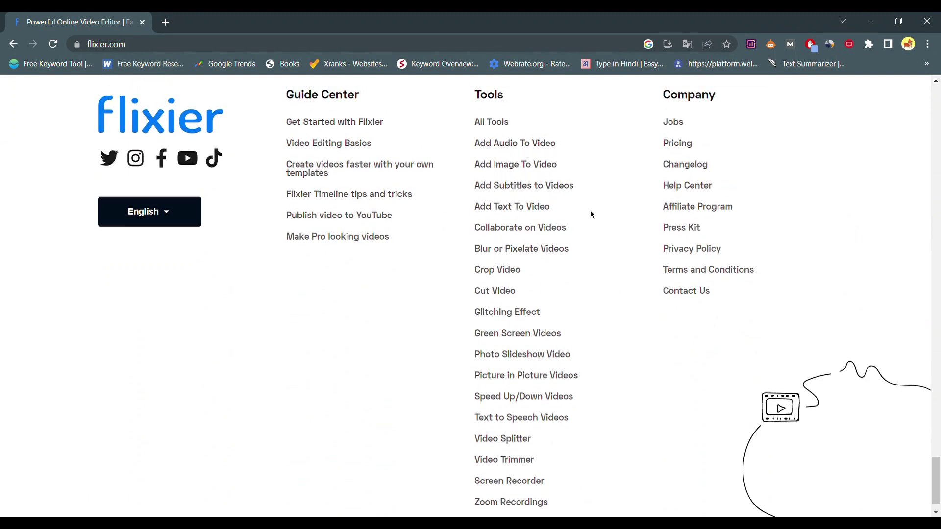
Step: Scroll back to the top of the Flixier homepage and start a new project with Get Started
scroll(603, 340, up, 2)
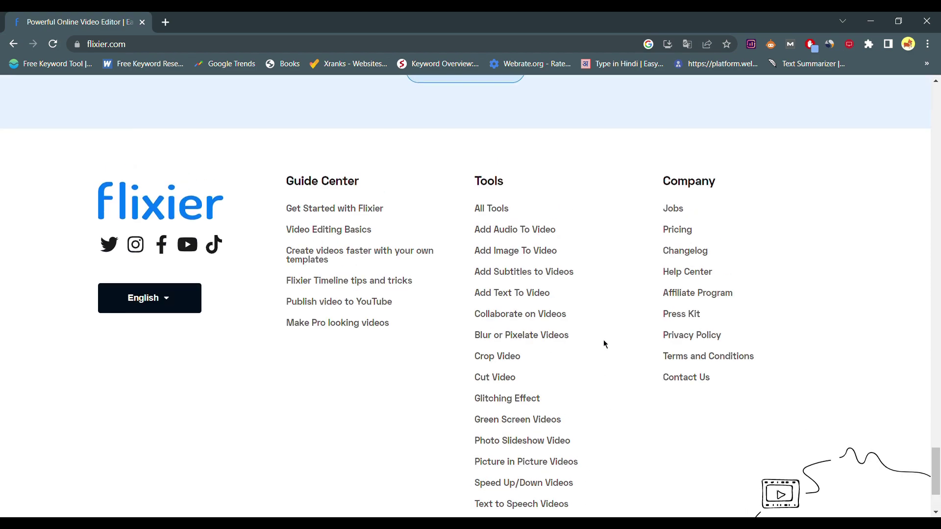
scroll(603, 340, down, 3)
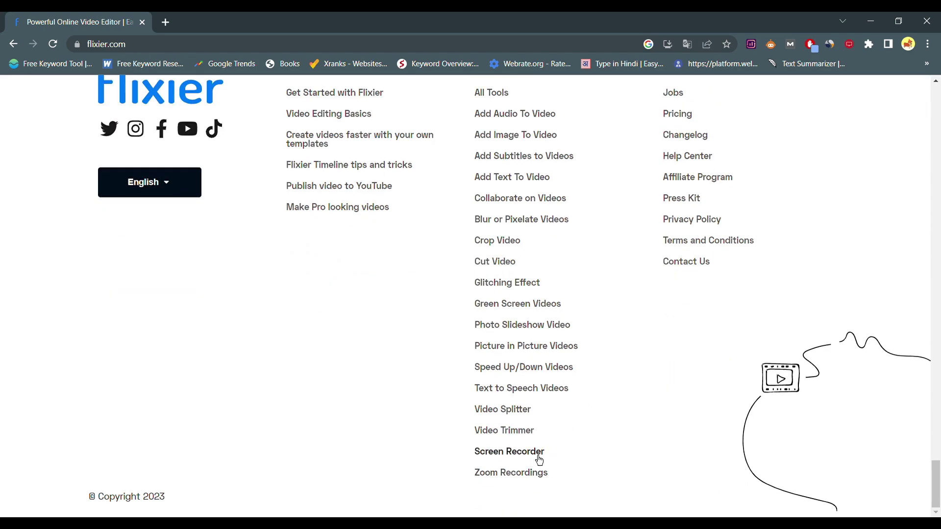
scroll(531, 277, up, 15)
scroll(529, 273, up, 10)
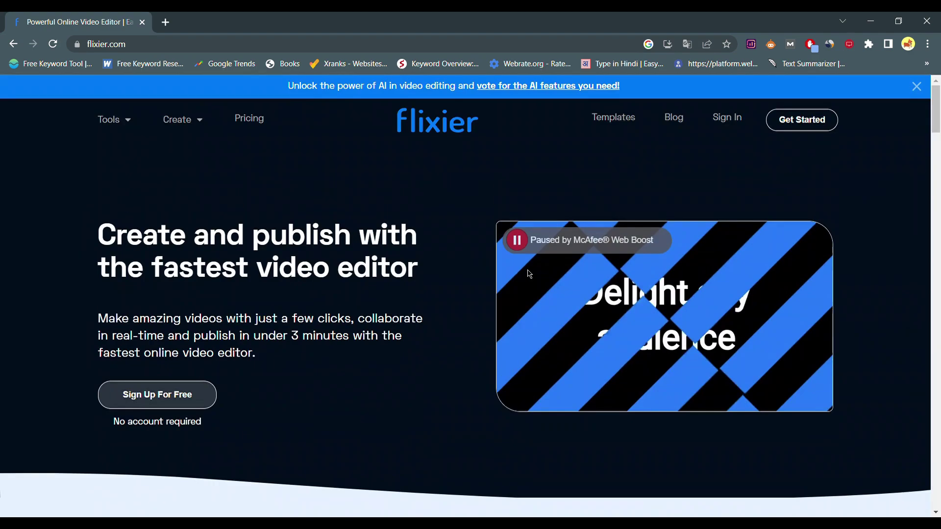
click(797, 129)
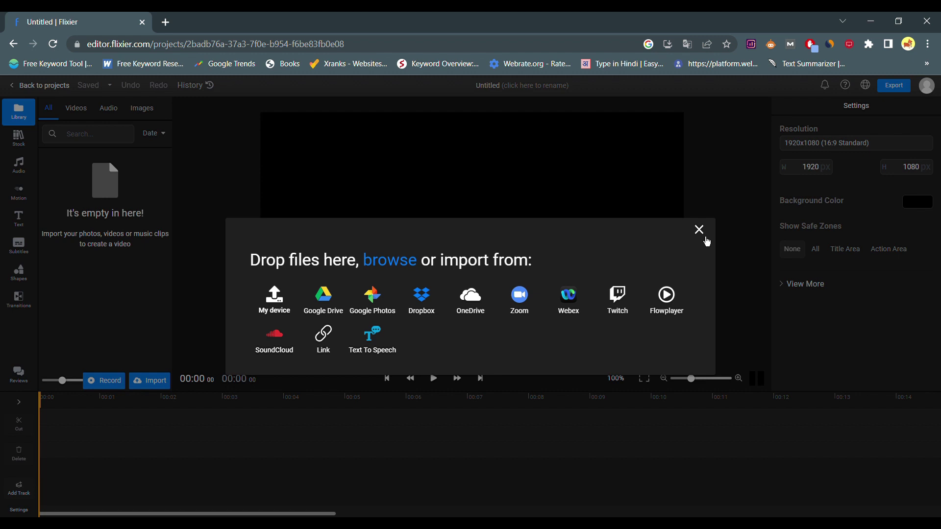
Step: Close the import prompt and browse the Stock, Audio, Motion, Text, Shapes and Transitions panels
click(699, 230)
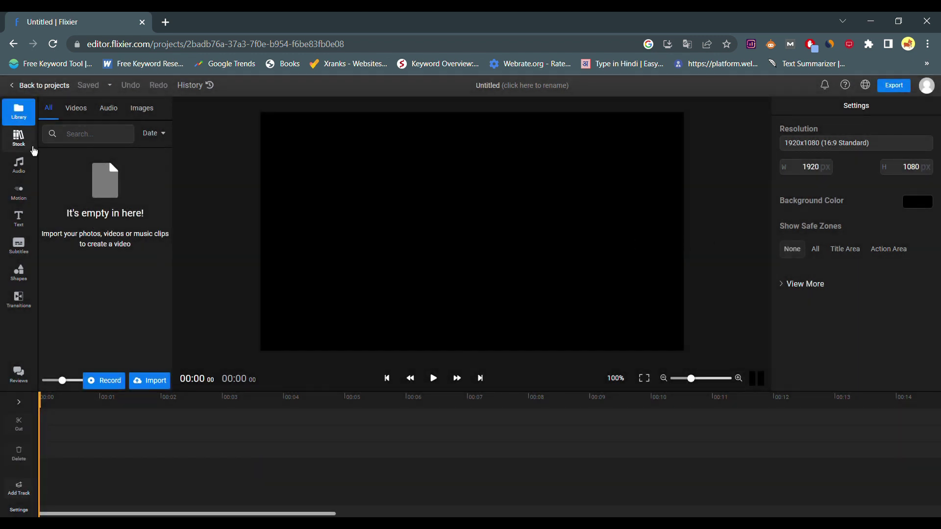
click(34, 151)
click(19, 112)
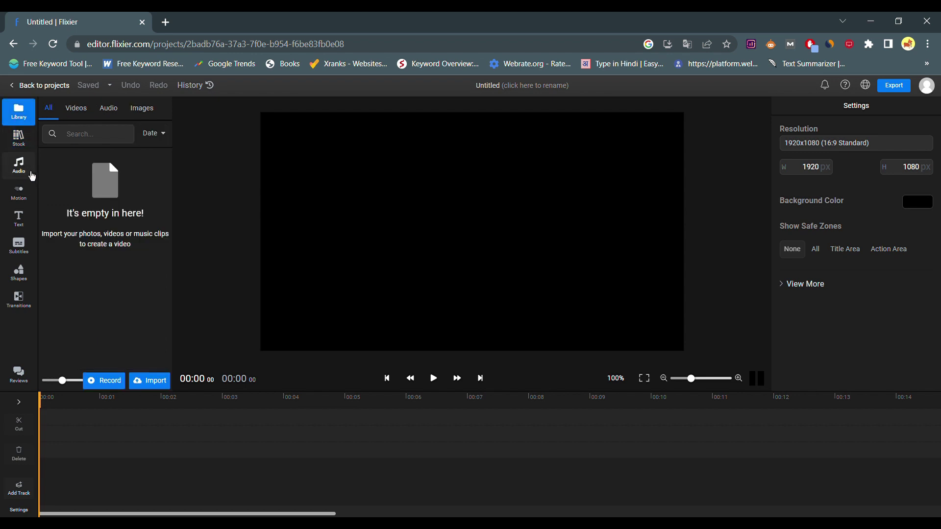
click(32, 176)
click(20, 193)
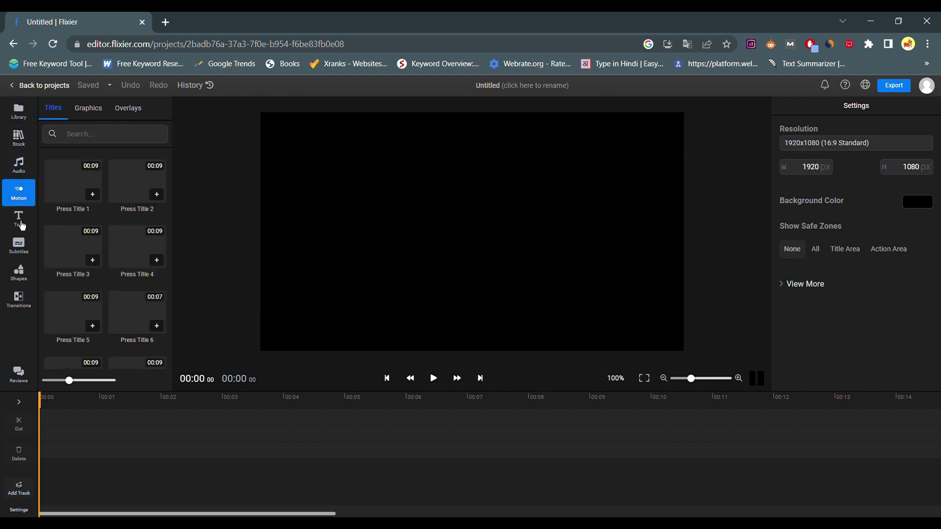
click(22, 223)
click(22, 220)
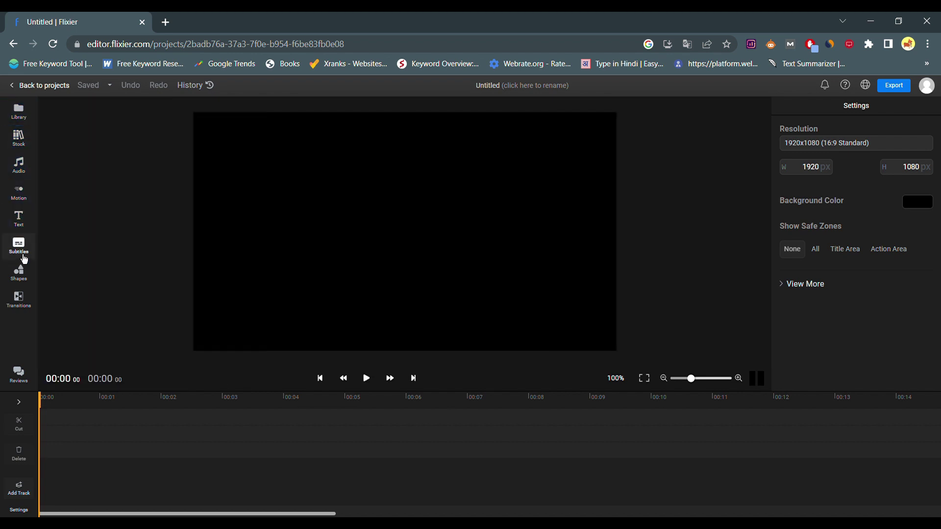
click(20, 286)
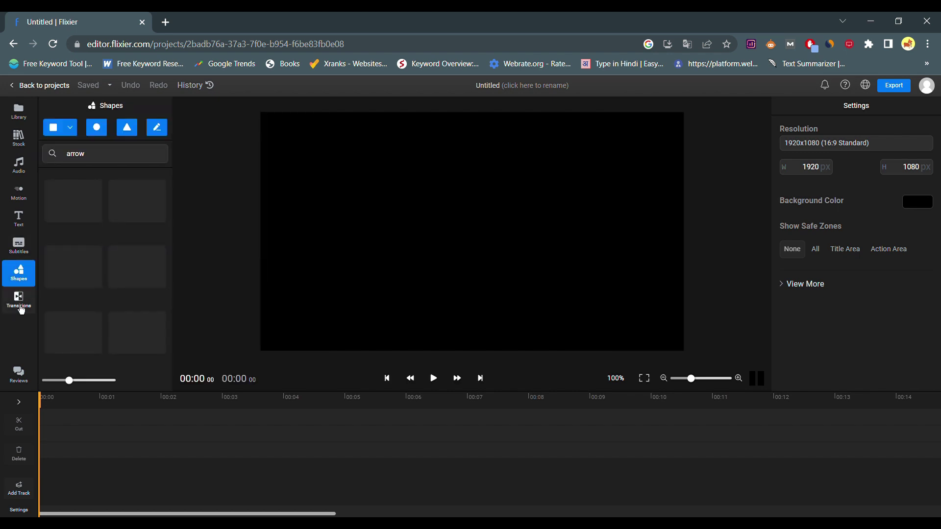
click(20, 300)
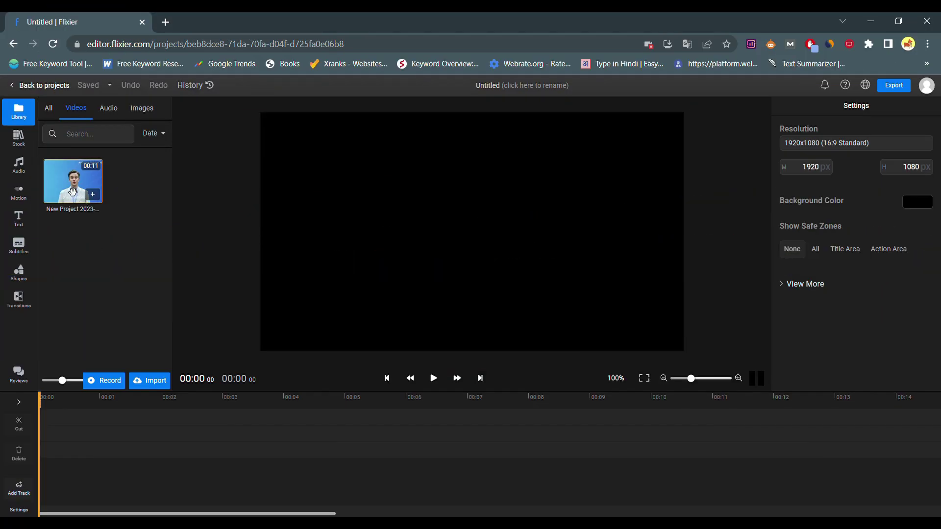
Step: Place the presenter video on the timeline and add the pink-flag crowd stock photo
drag(72, 191, 57, 467)
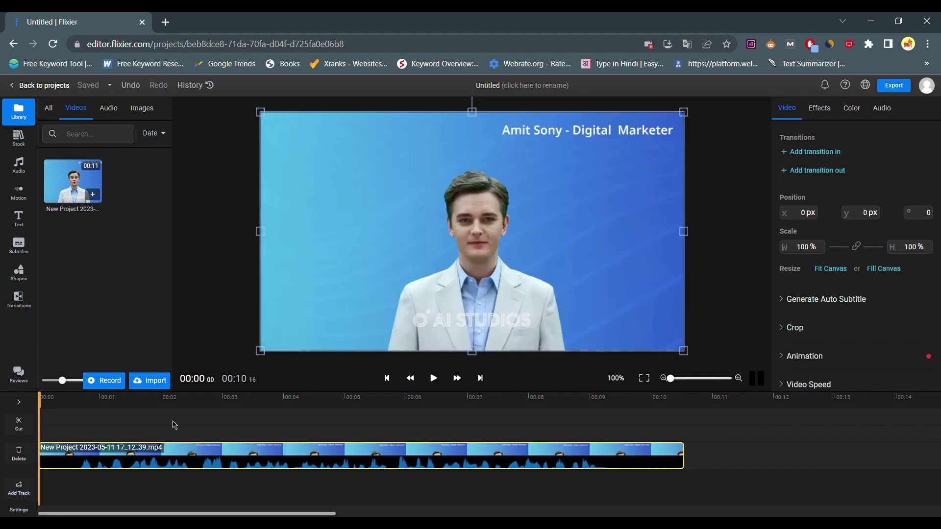
click(23, 149)
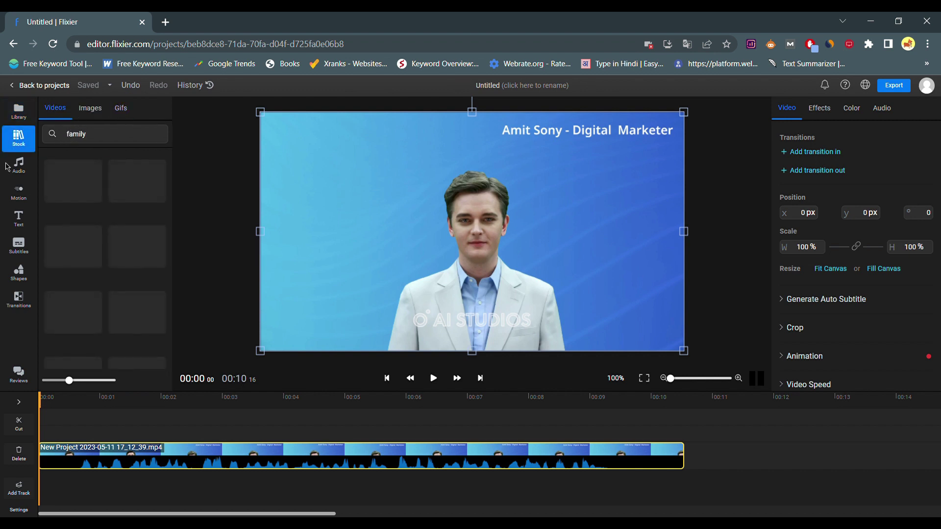
click(90, 109)
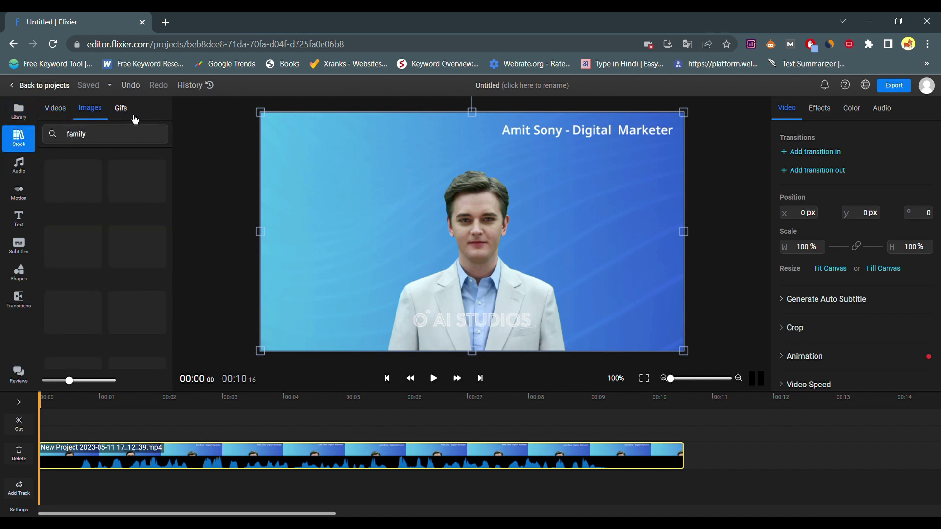
click(120, 108)
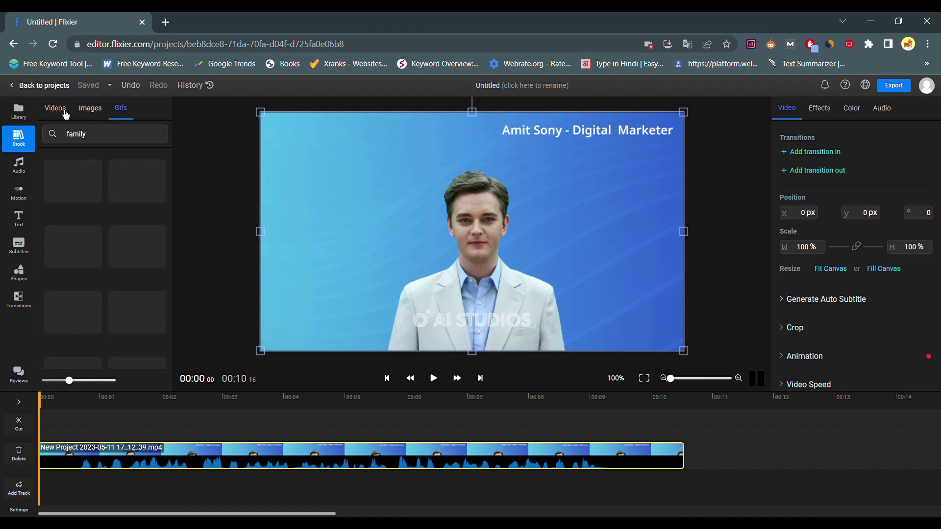
click(89, 108)
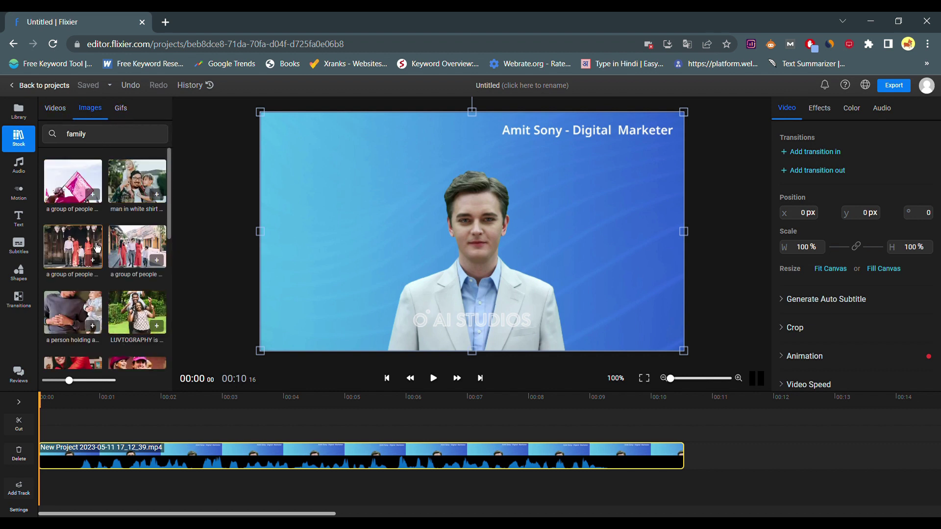
click(82, 193)
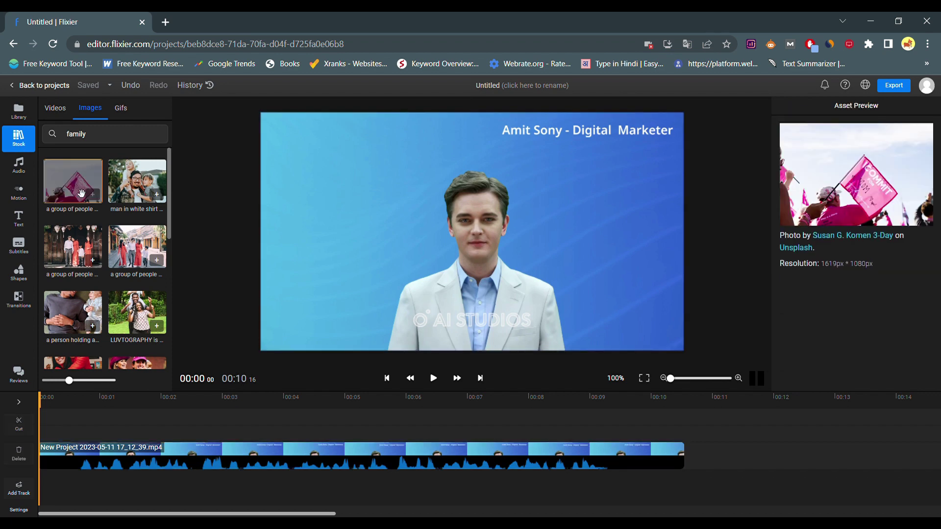
double_click(98, 208)
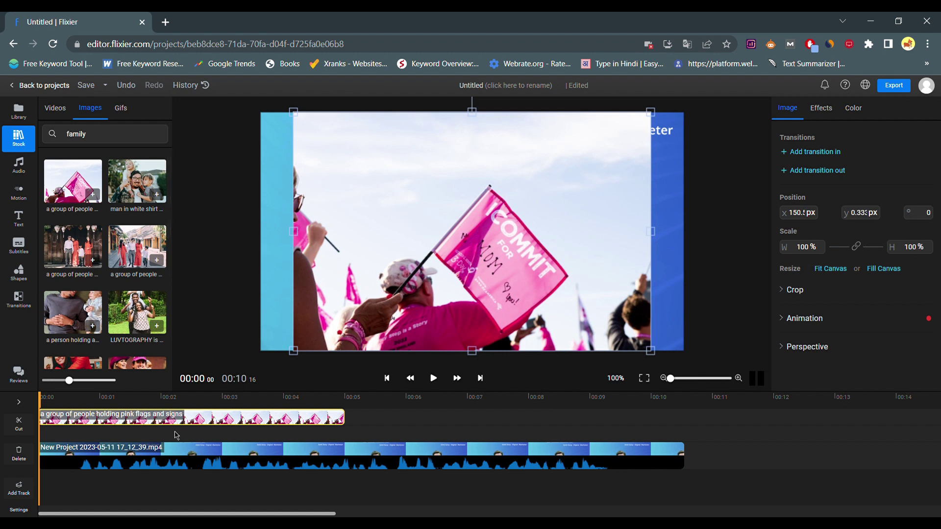
Step: Split the presenter video clip at 00:01.25
click(152, 463)
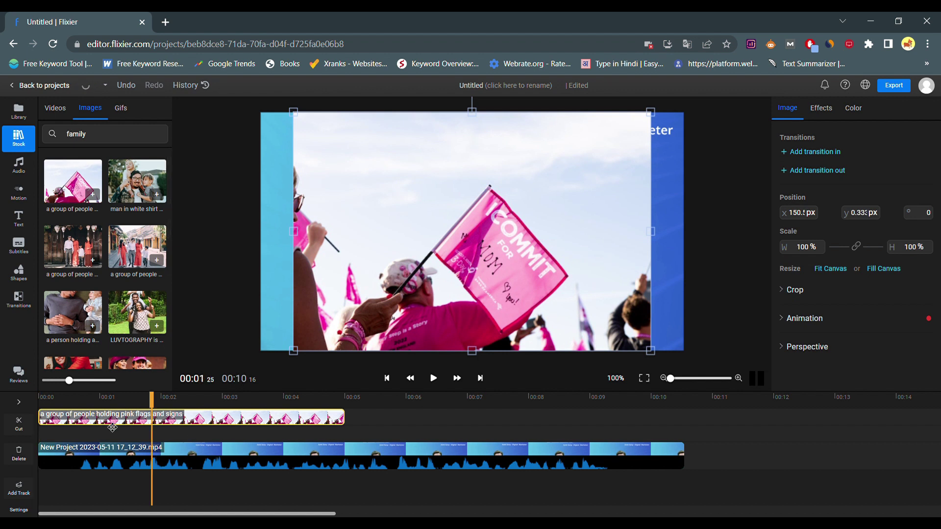
click(134, 456)
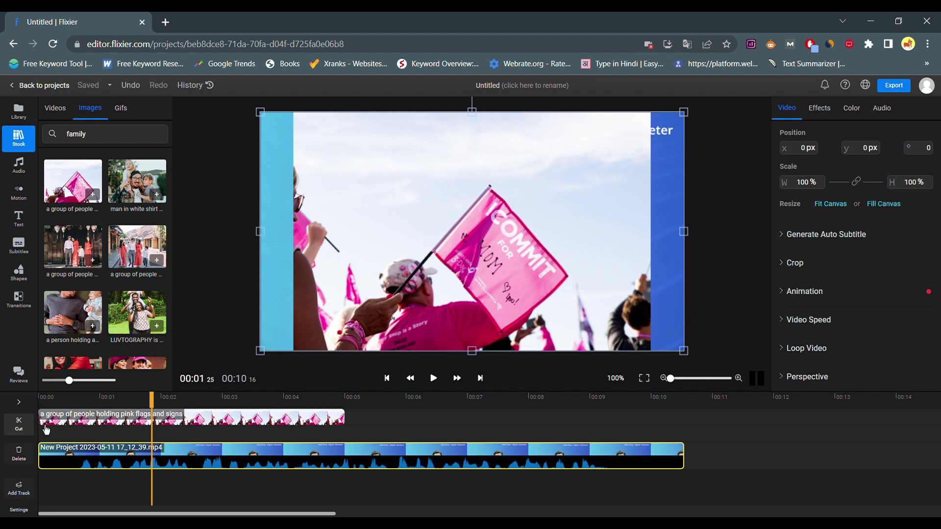
click(22, 425)
drag(235, 446, 361, 463)
click(226, 468)
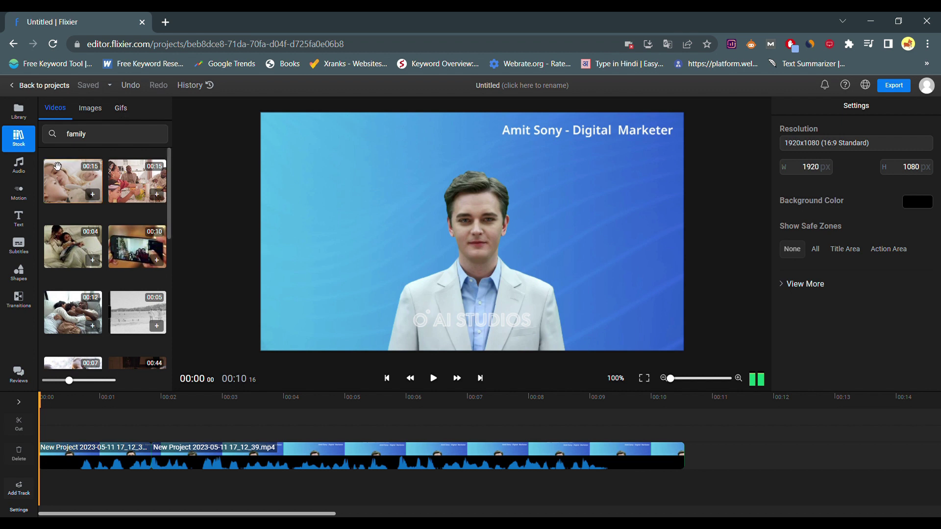
click(20, 167)
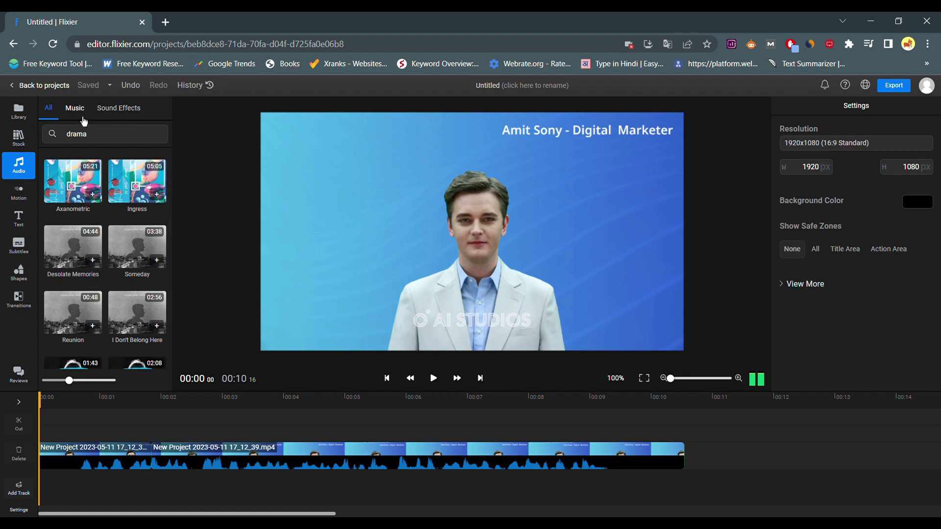
click(110, 109)
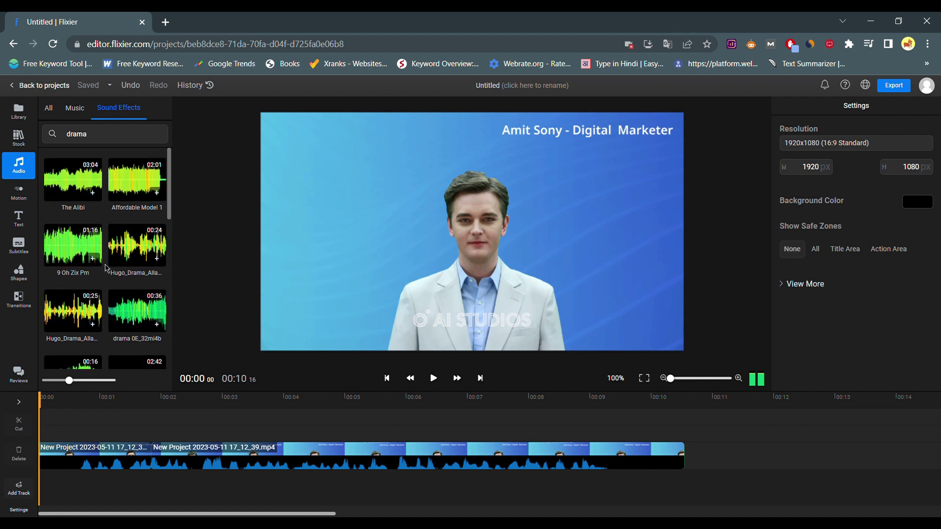
click(20, 201)
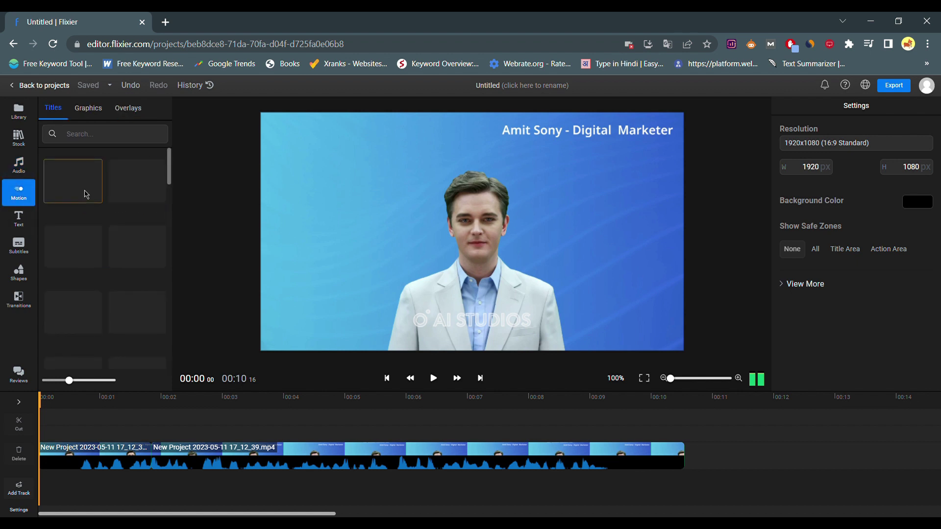
drag(72, 183, 62, 443)
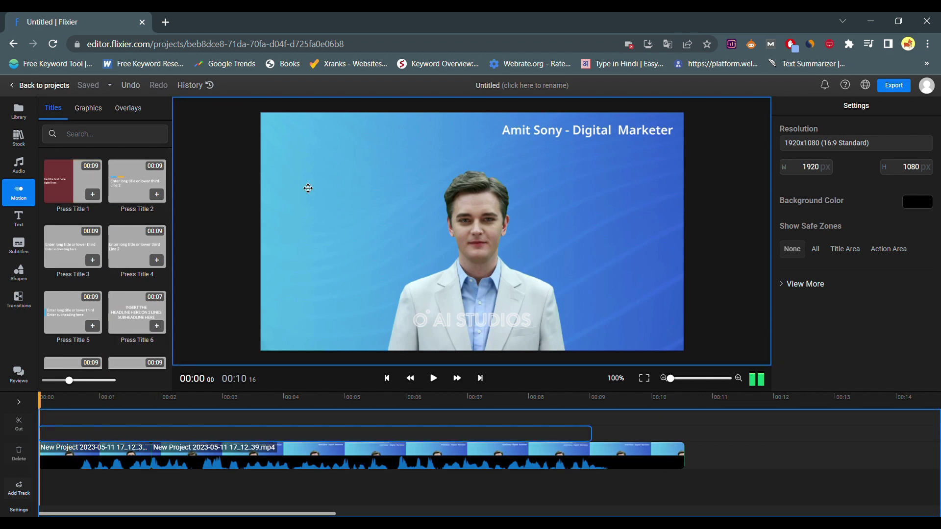
drag(307, 188, 395, 243)
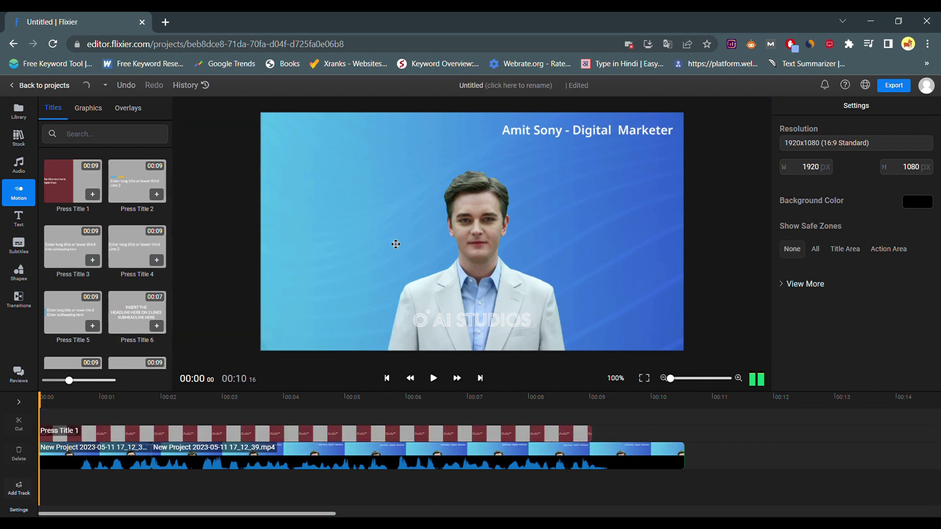
click(91, 404)
drag(417, 235, 414, 232)
click(267, 357)
key(space)
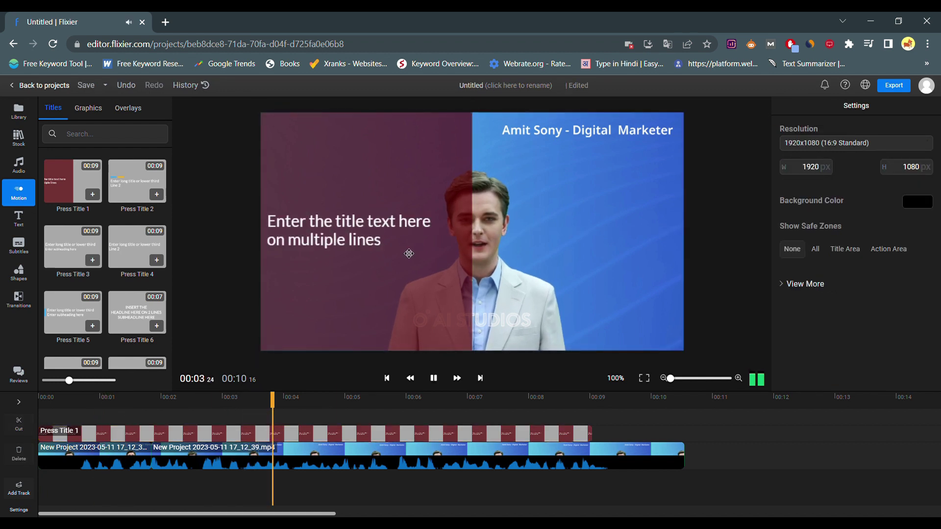
key(space)
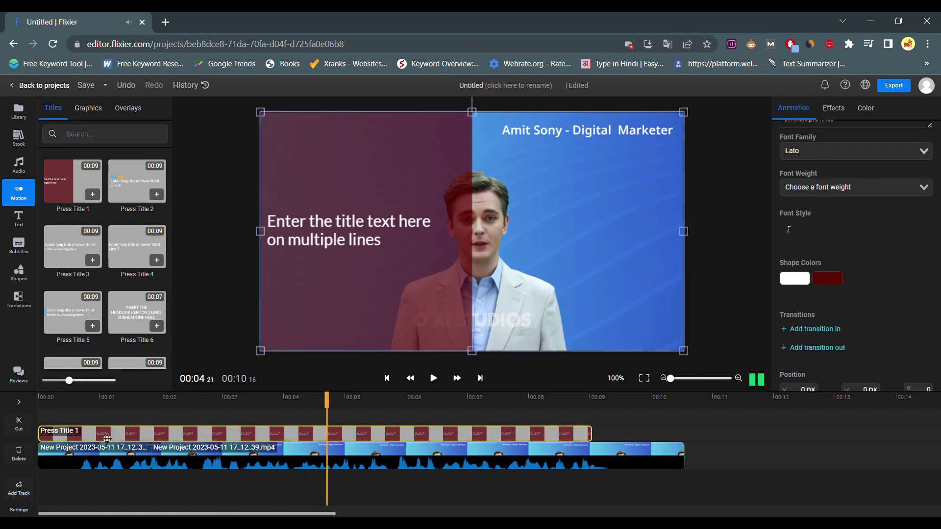
key(Delete)
Step: Add the WARNING text style over the video
click(18, 218)
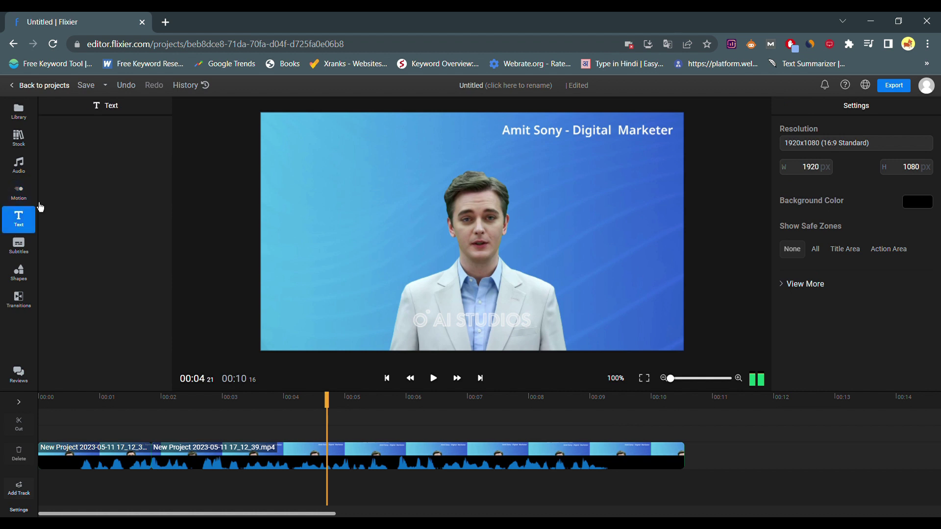
click(19, 191)
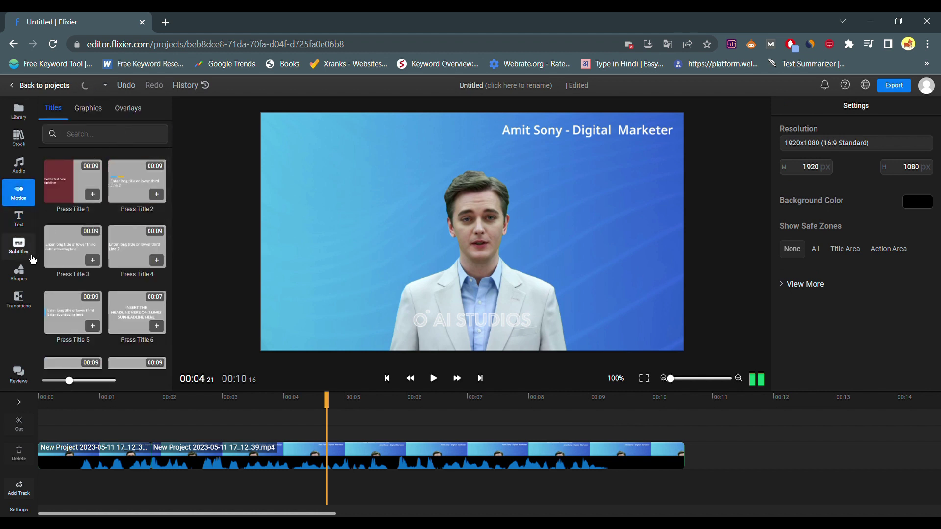
click(22, 229)
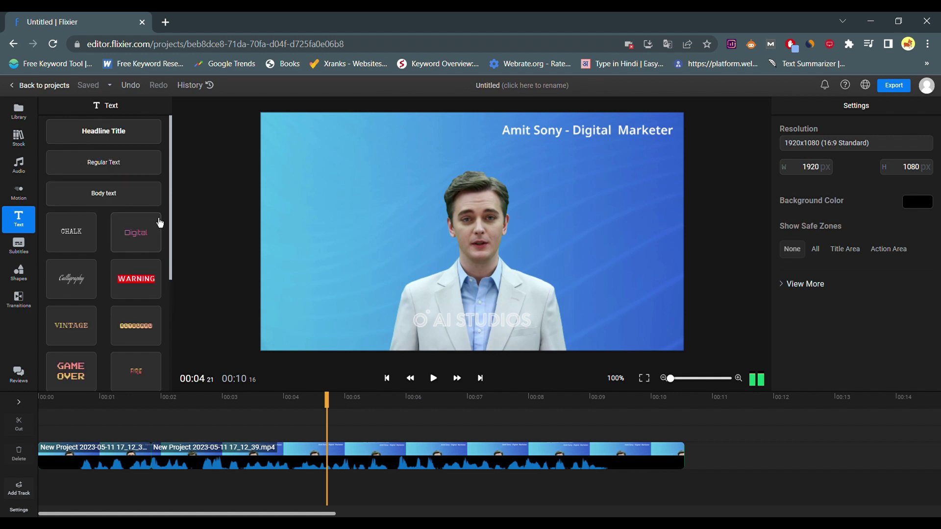
click(150, 279)
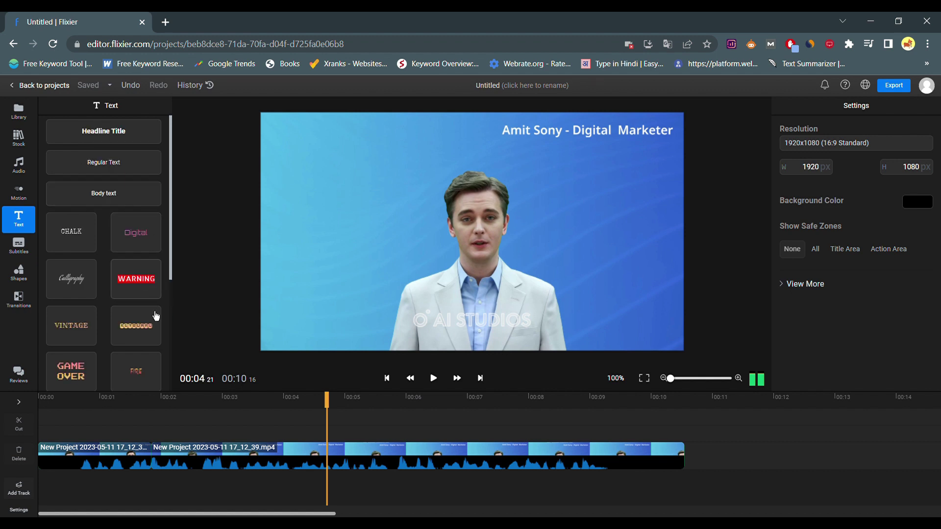
Step: Cut the WARNING clip at 00:05.20, delete the later piece, and move it to about 00:01
click(388, 399)
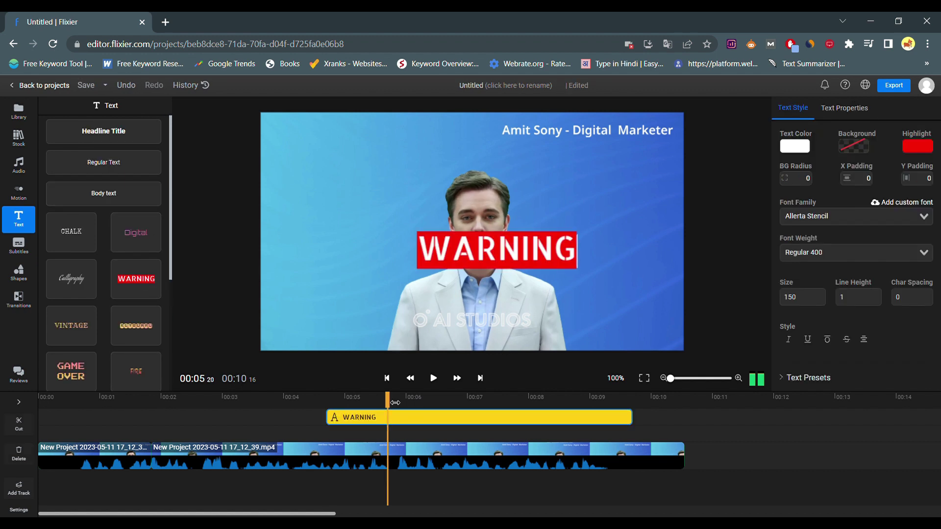
click(19, 424)
key(Delete)
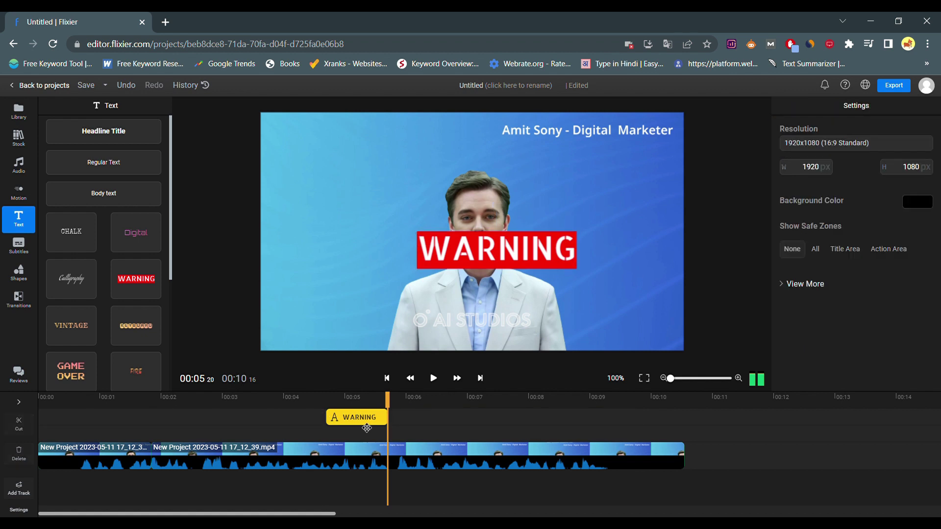
drag(368, 428, 153, 429)
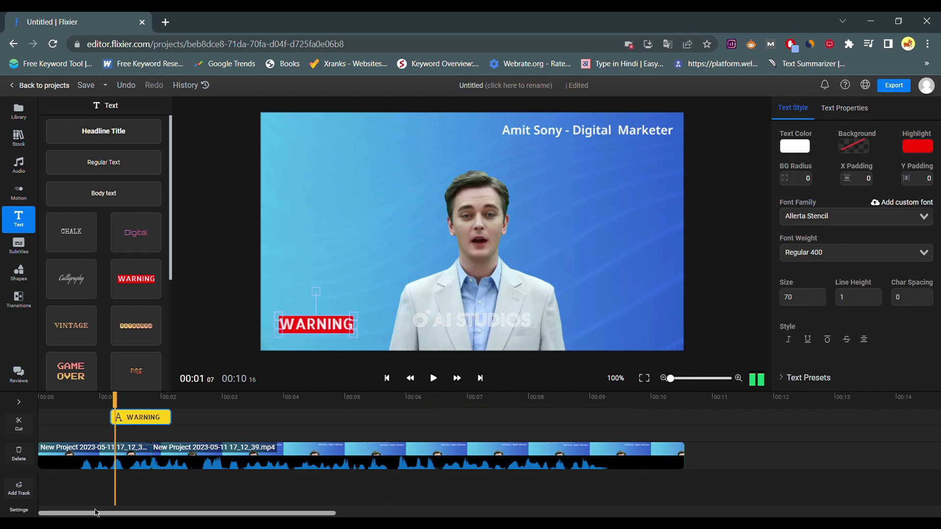
click(34, 258)
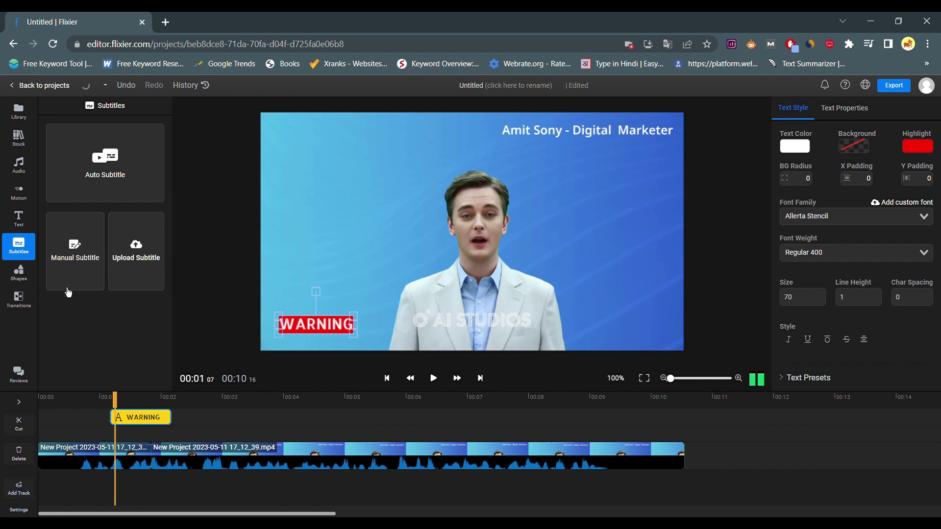
Step: Auto-generate subtitles for the first presenter video
click(130, 188)
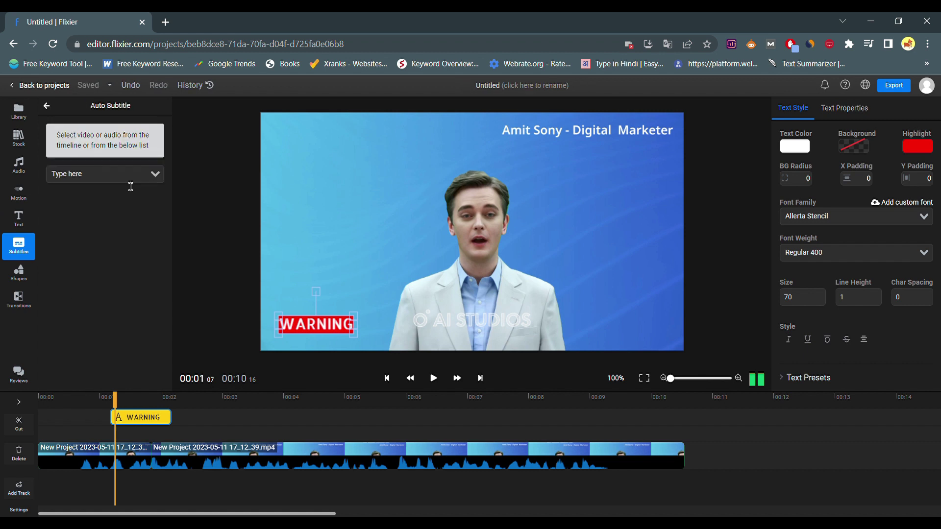
click(126, 180)
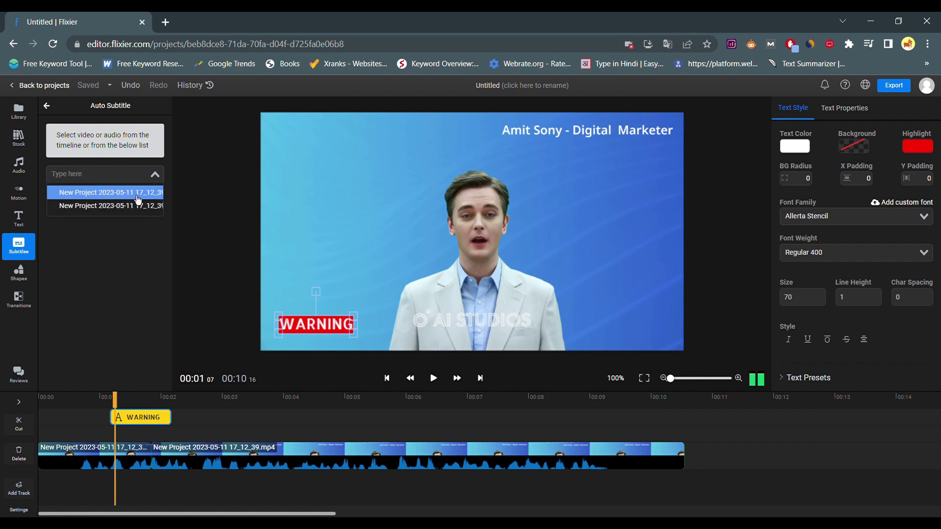
click(138, 193)
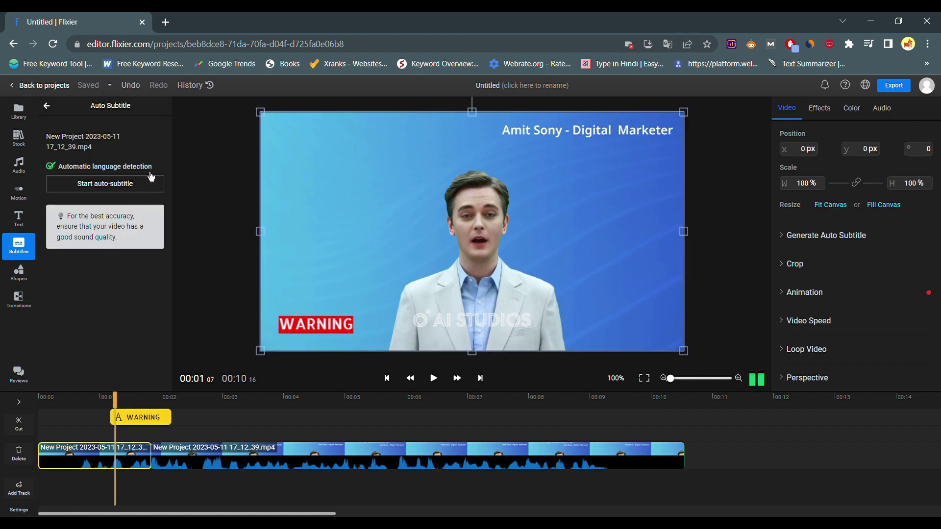
click(141, 189)
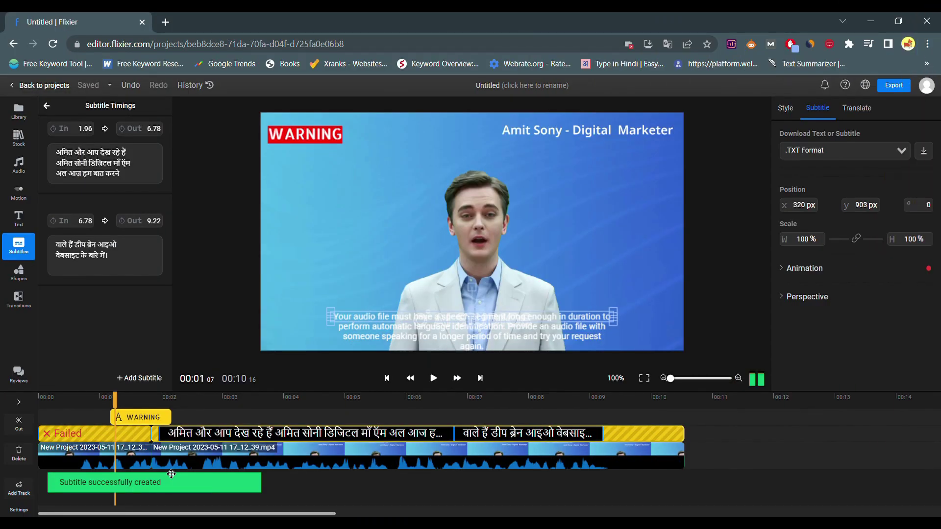
Step: Shift the second video clip up-left in the frame and inspect the second subtitle caption
drag(167, 399, 381, 398)
click(389, 398)
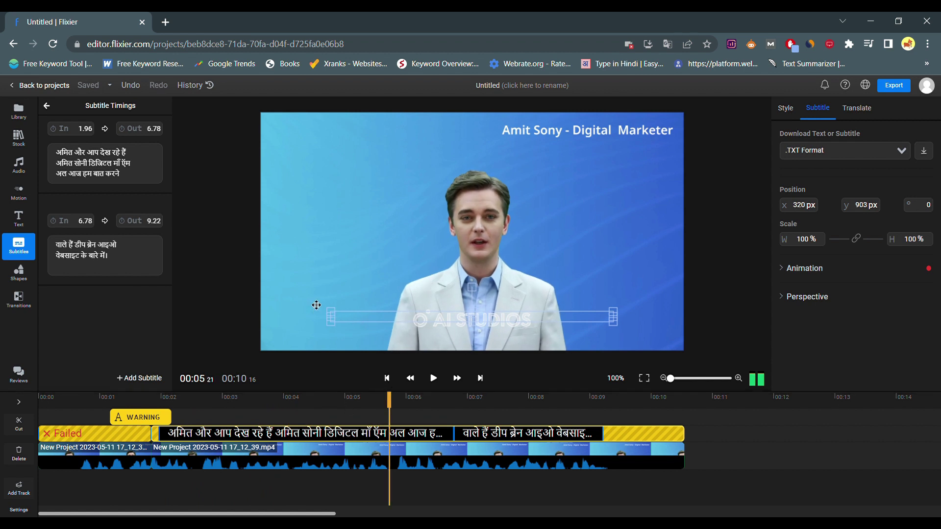
drag(317, 306, 295, 296)
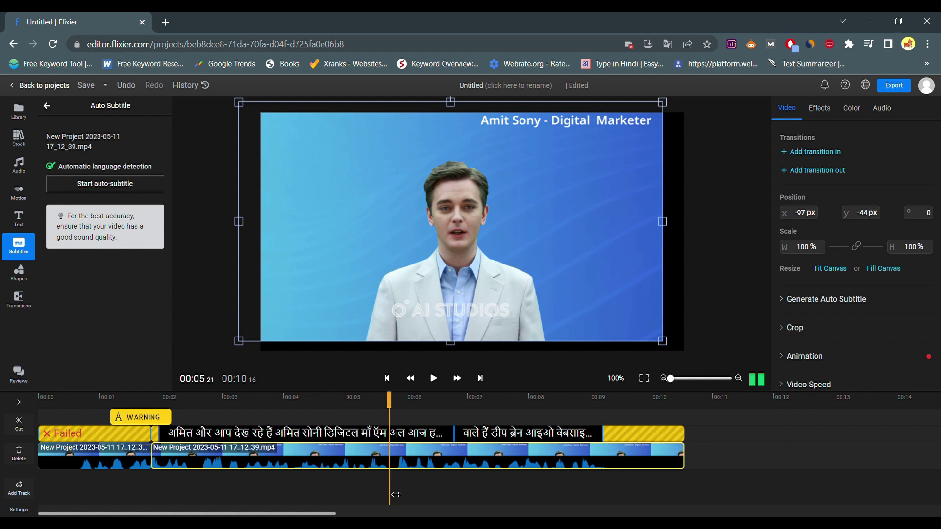
click(354, 439)
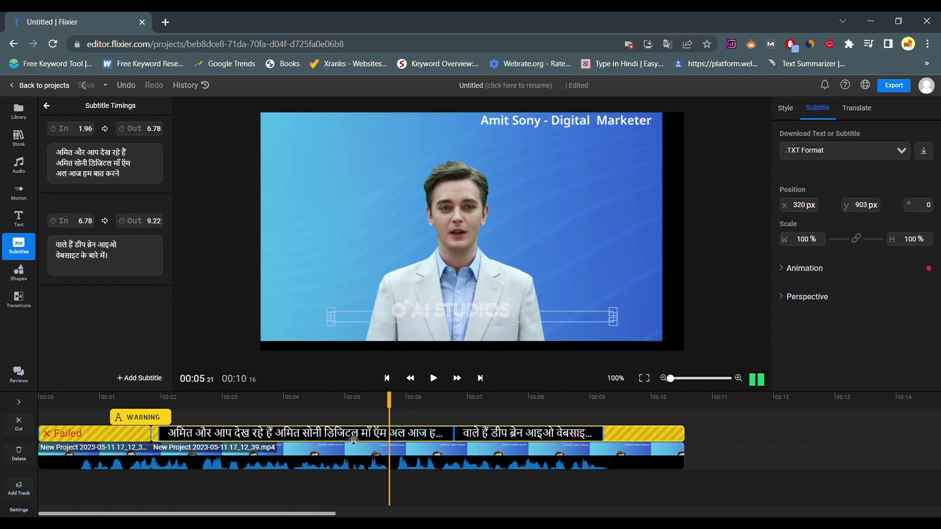
click(138, 260)
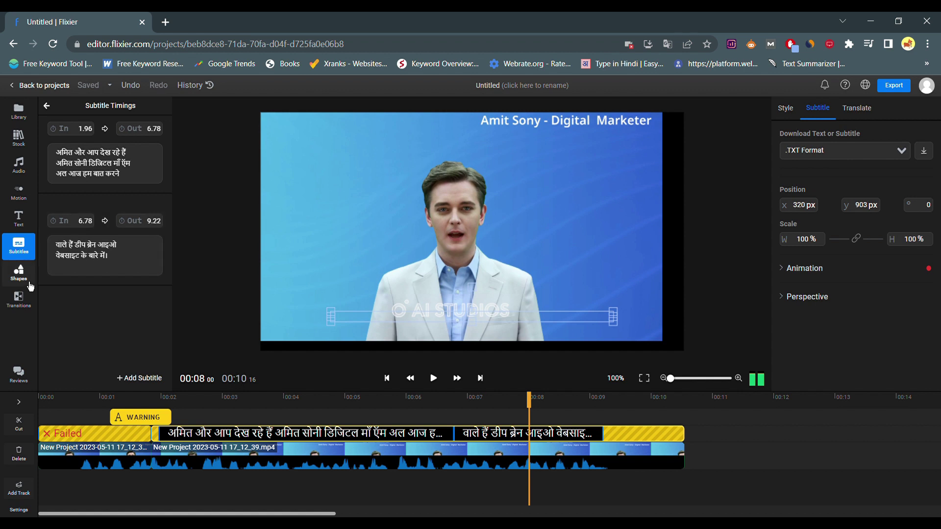
Step: Browse the Shapes arrow list, then the Transitions presets like Alternate Circle and Angular
click(19, 271)
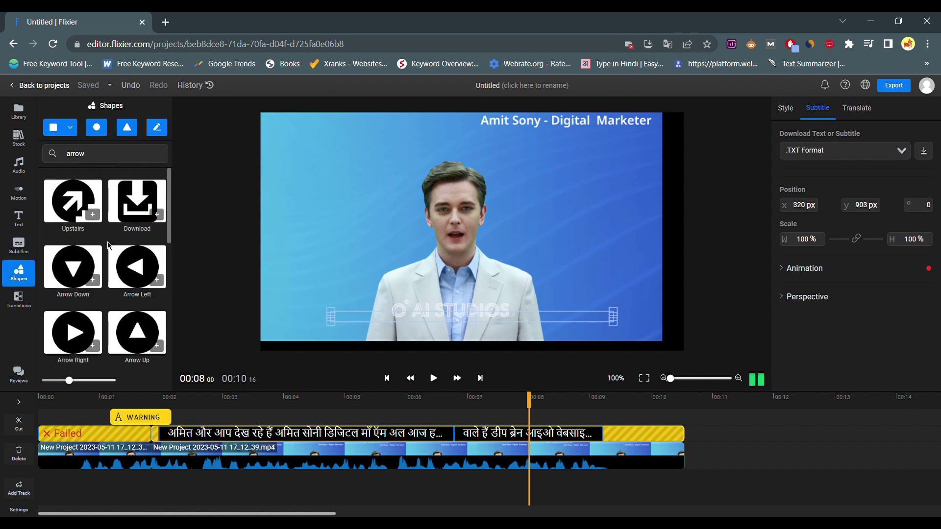
scroll(74, 269, down, 3)
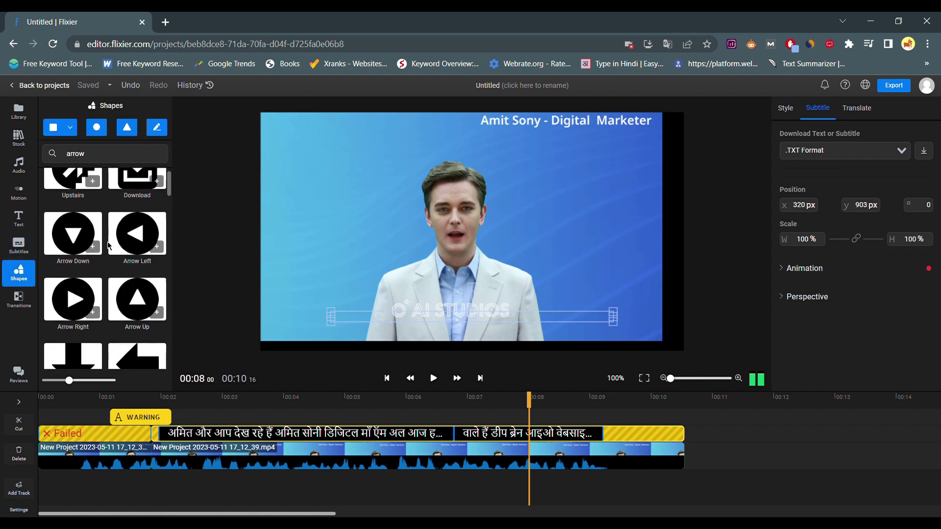
click(29, 307)
scroll(126, 368, down, 2)
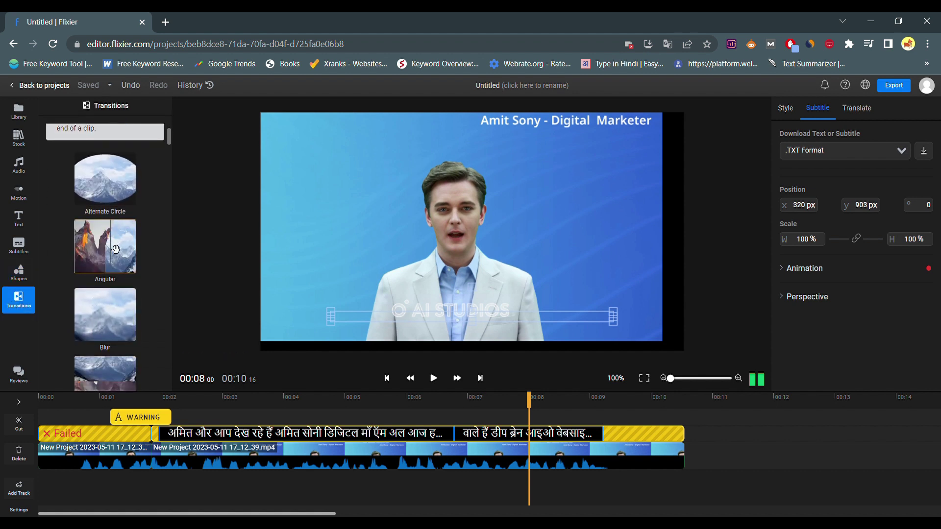
Step: Drop the Angular transition onto the start of the second clip and return to the library
drag(112, 260, 169, 465)
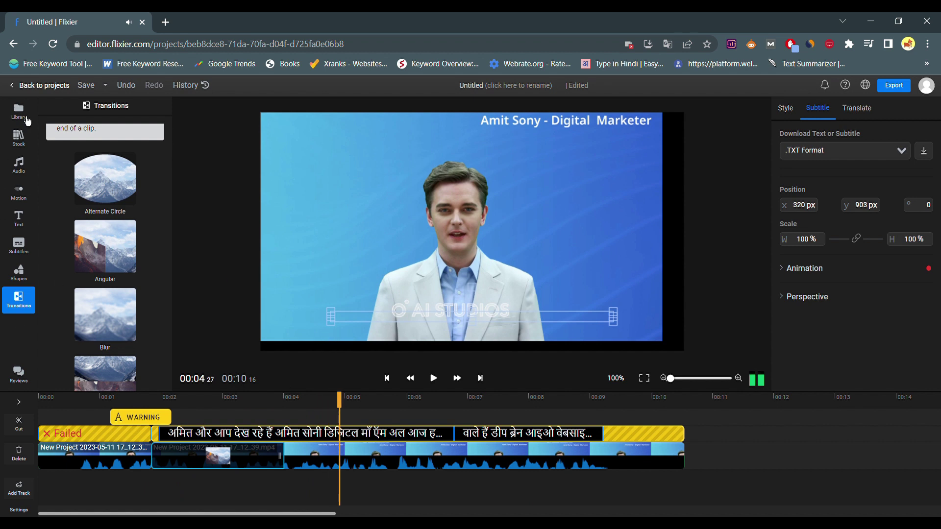
click(19, 110)
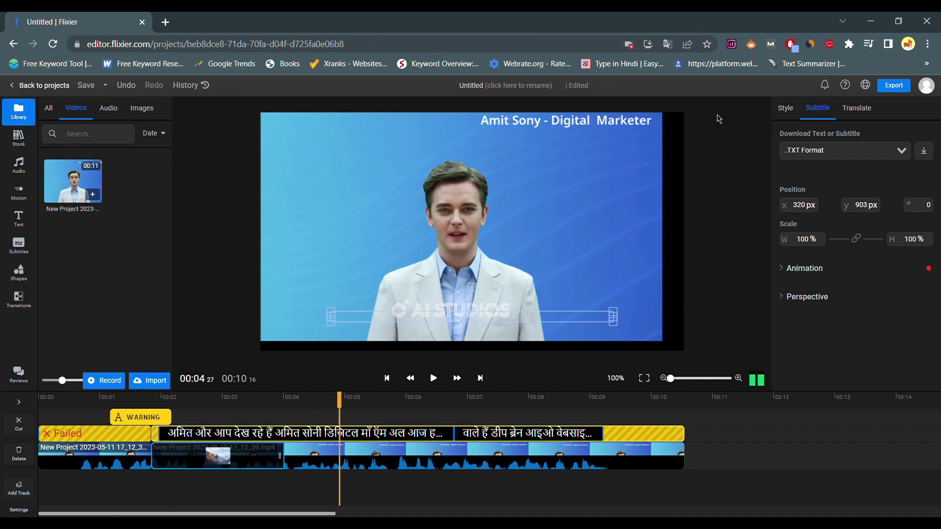
click(104, 383)
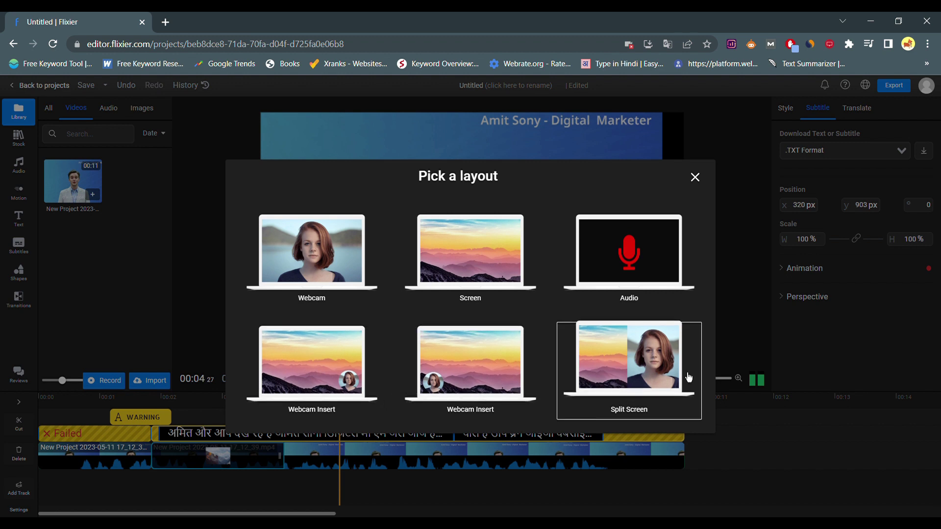
click(488, 280)
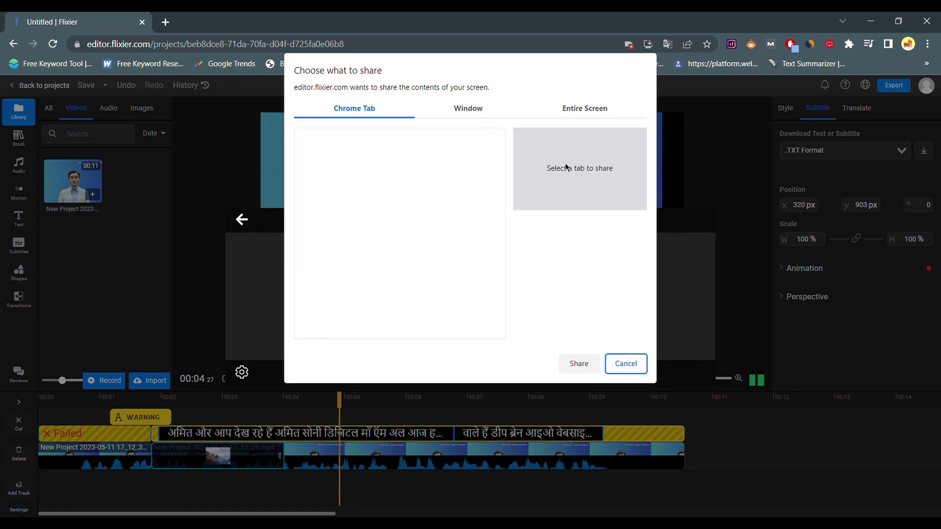
click(465, 109)
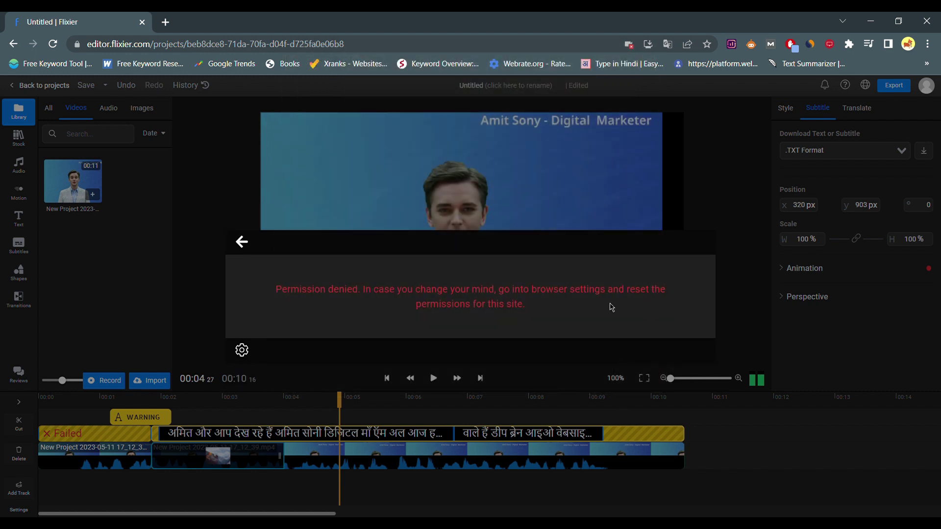
click(241, 242)
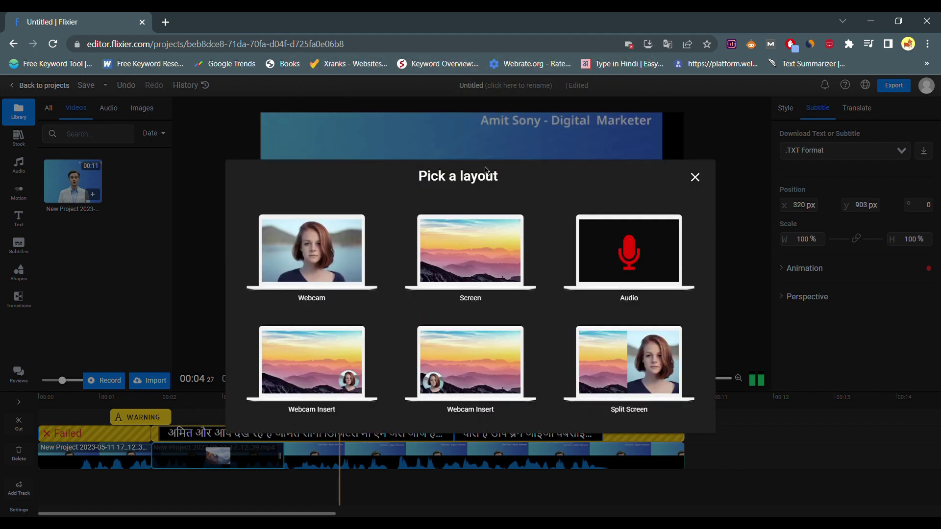
click(696, 178)
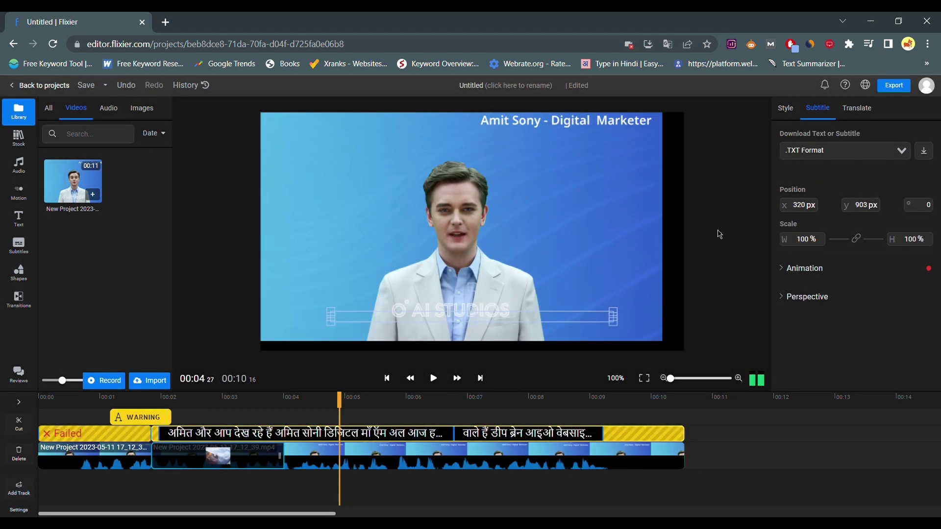
click(855, 151)
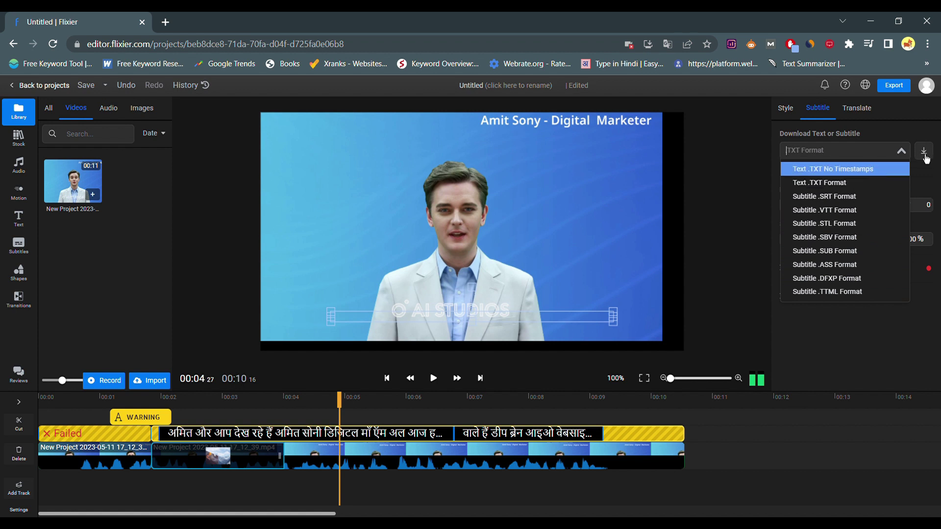
Step: Leave the subtitle download format unchanged and expand the subtitle Animation options
click(906, 158)
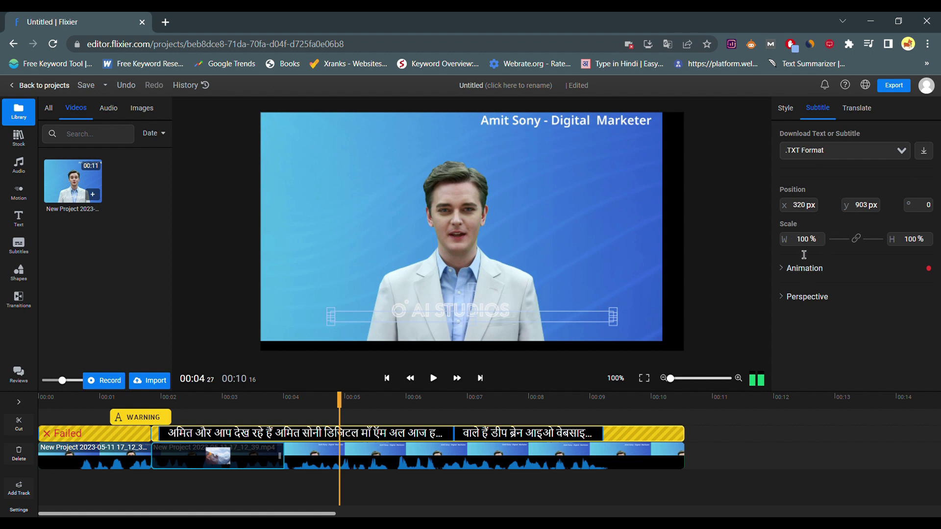
click(806, 271)
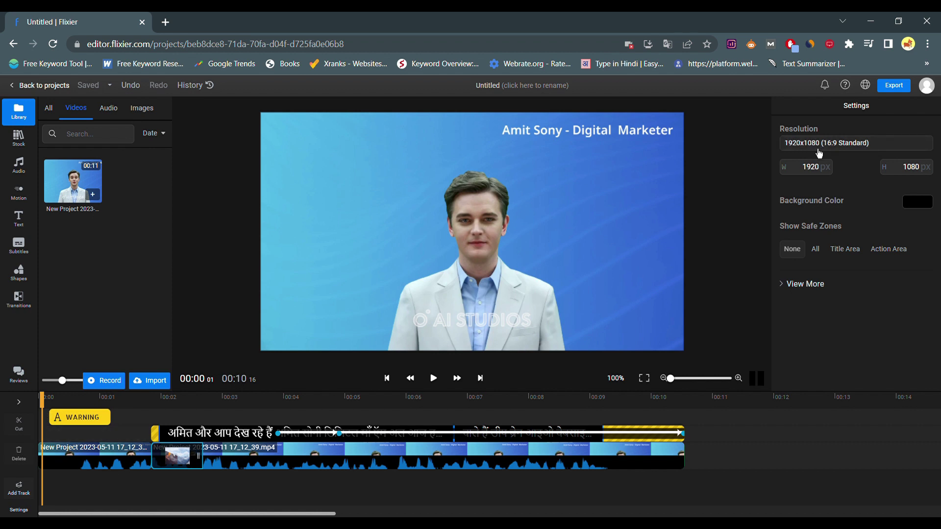
Step: Rename the project from Untitled to 'test'
click(534, 87)
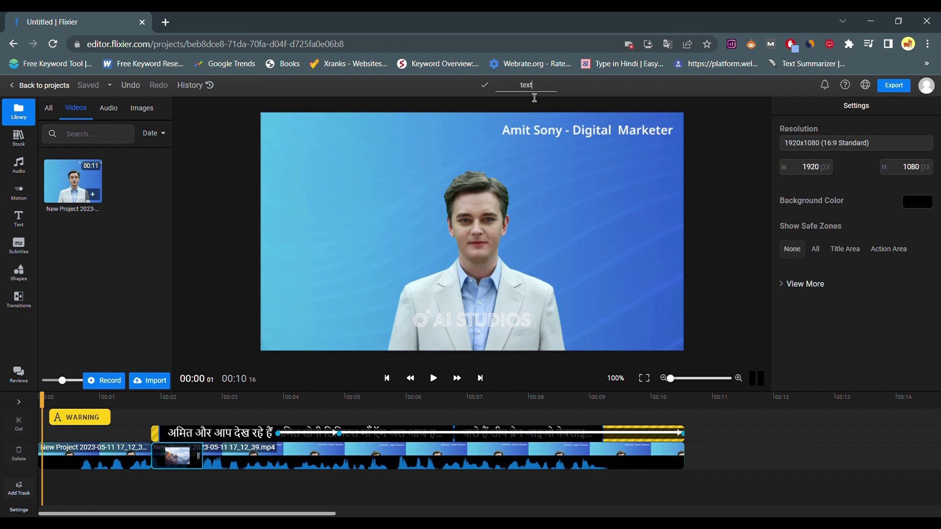
text(test)
key(Return)
Step: Export the project as a Video file, entering a name, then play the downloaded Untitled.mp4
click(909, 88)
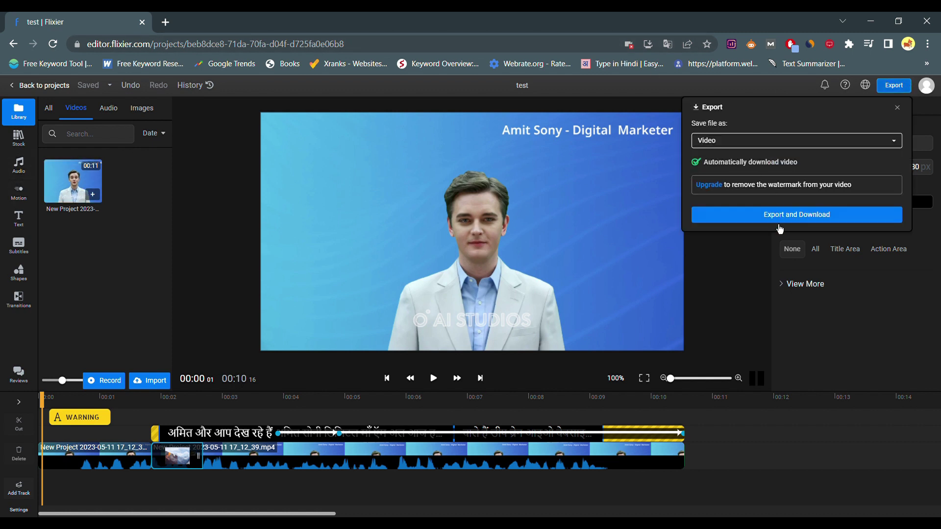
click(804, 144)
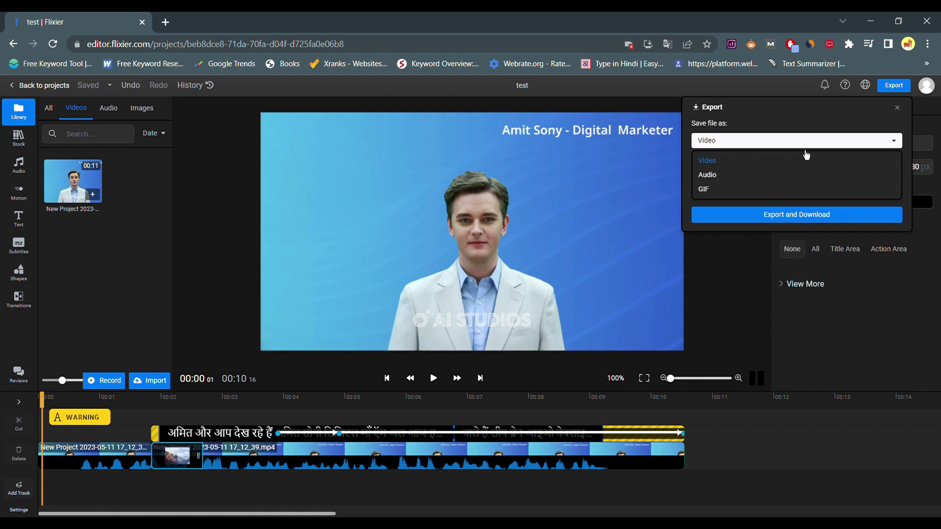
click(808, 156)
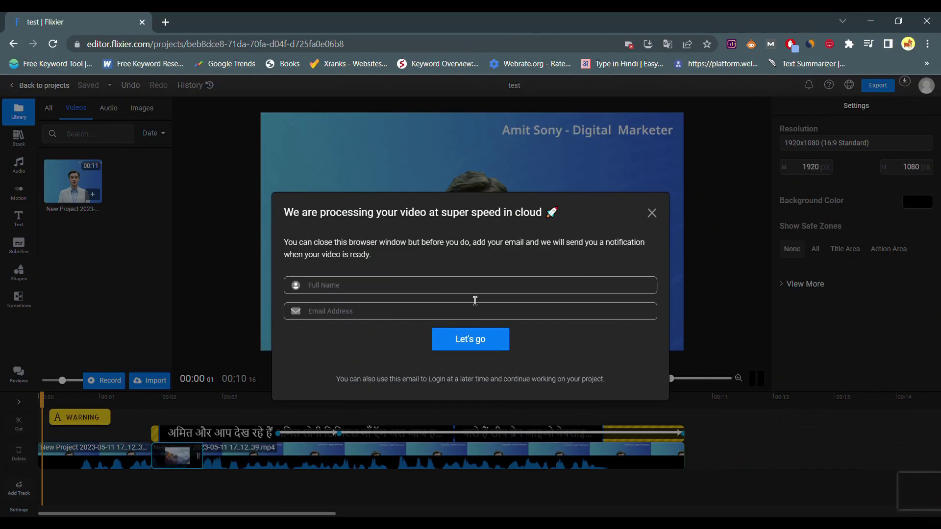
text(amit sony)
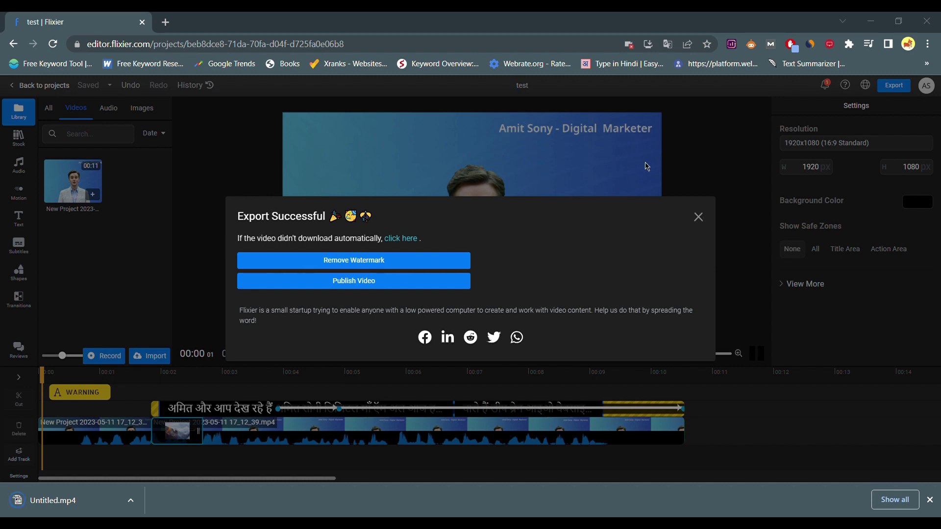
click(699, 216)
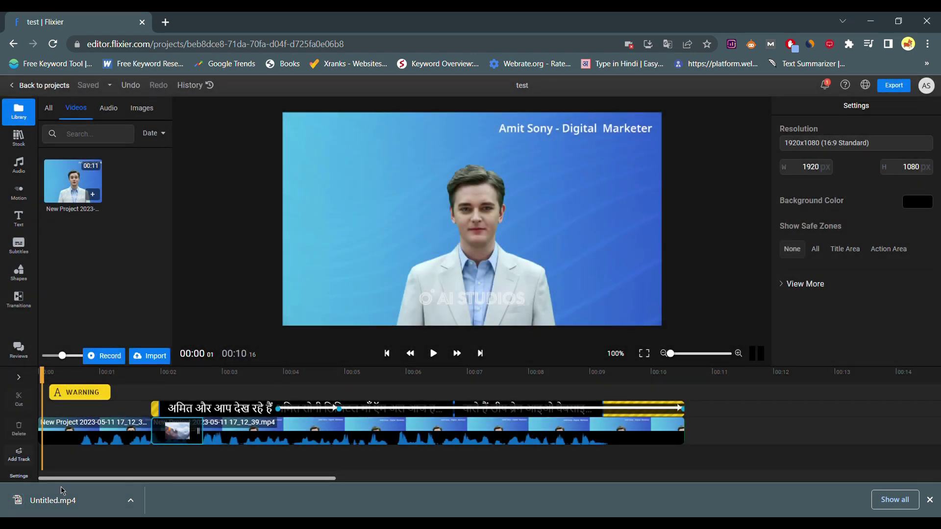
click(86, 501)
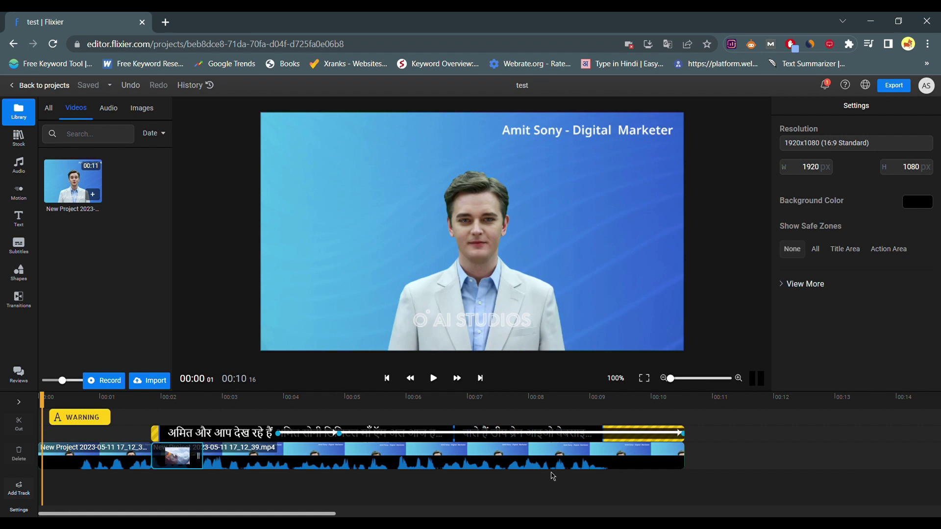
Step: Scrub the preview between about 3 and 10 seconds to check the presenter footage
click(762, 437)
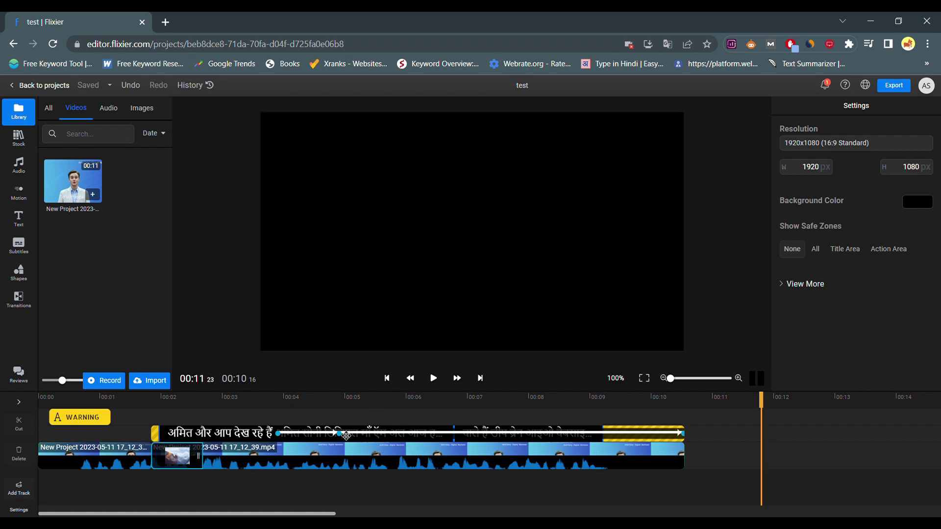
click(326, 422)
click(371, 422)
click(449, 422)
click(436, 421)
click(585, 421)
click(312, 422)
click(233, 406)
click(329, 407)
click(421, 421)
click(670, 421)
Step: Check the subtitle at 00:03.14, then return to the projects list
click(641, 485)
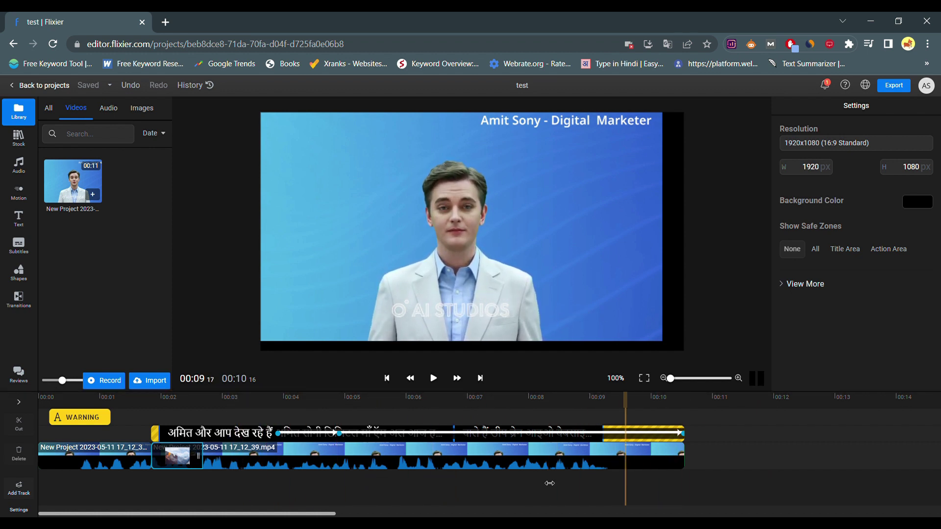
click(245, 485)
click(252, 485)
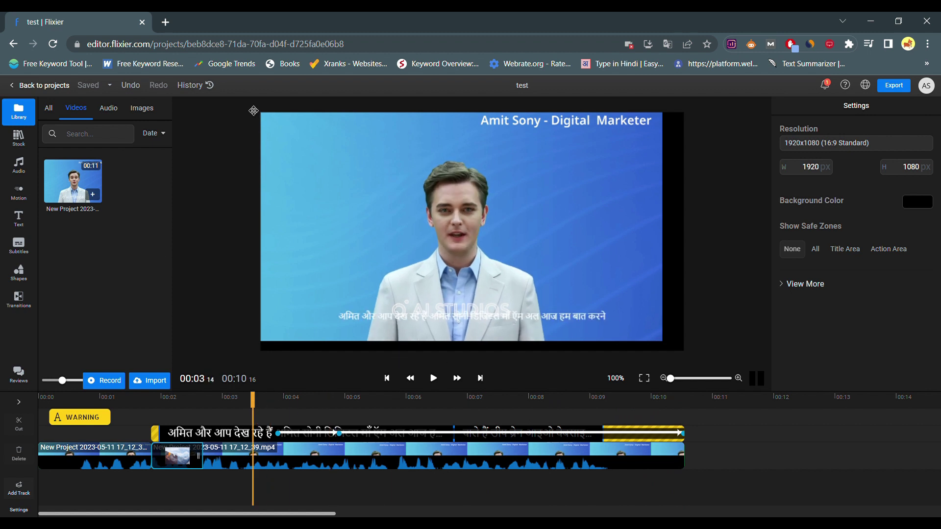
scroll(253, 110, up, 2)
click(21, 89)
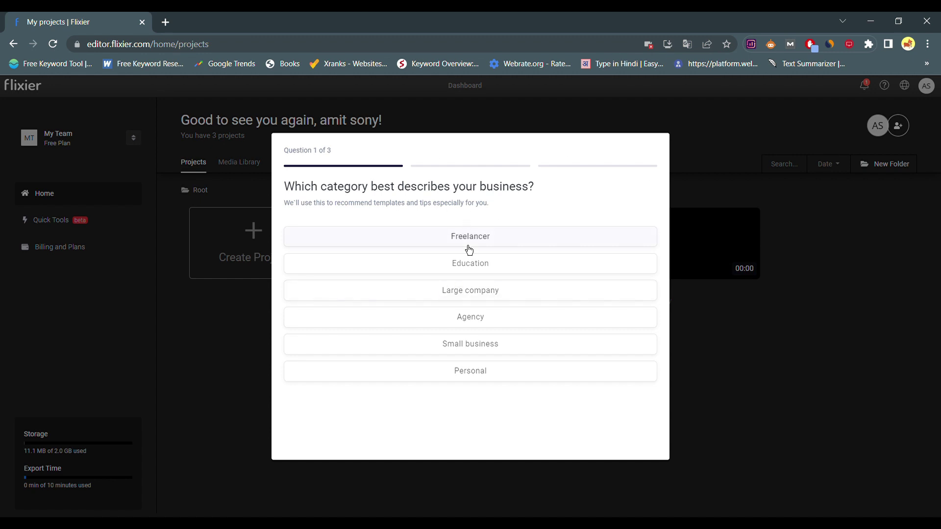
Step: Answer the business-category survey and go to the Quick Tools page
click(521, 244)
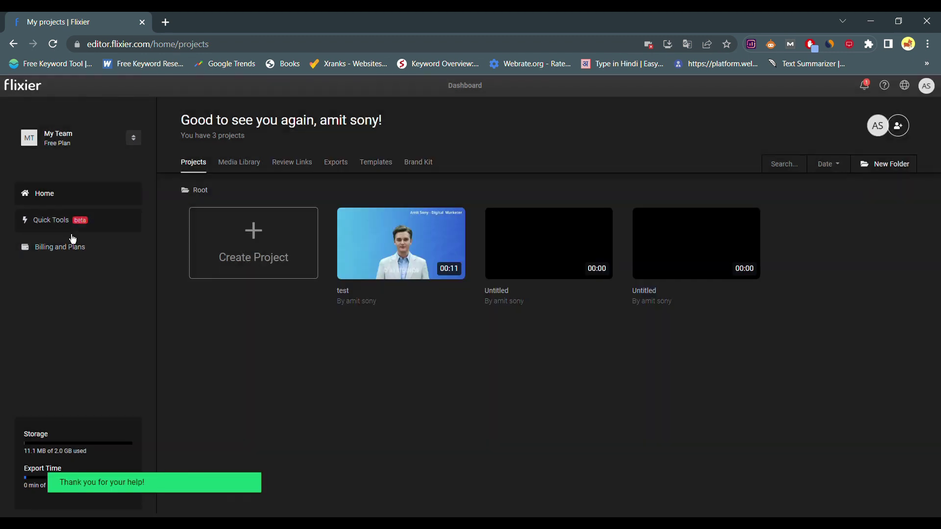
click(75, 231)
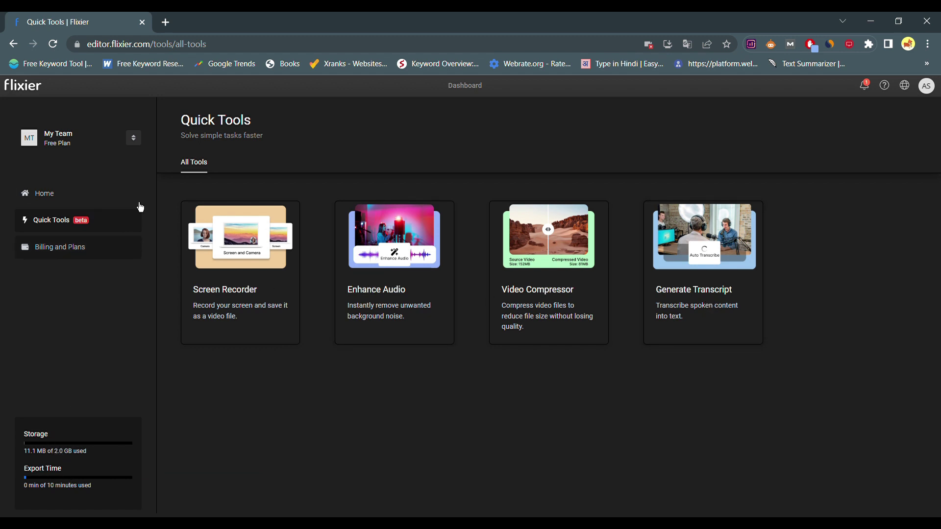
Step: Log out of the account from the AS avatar menu
click(934, 93)
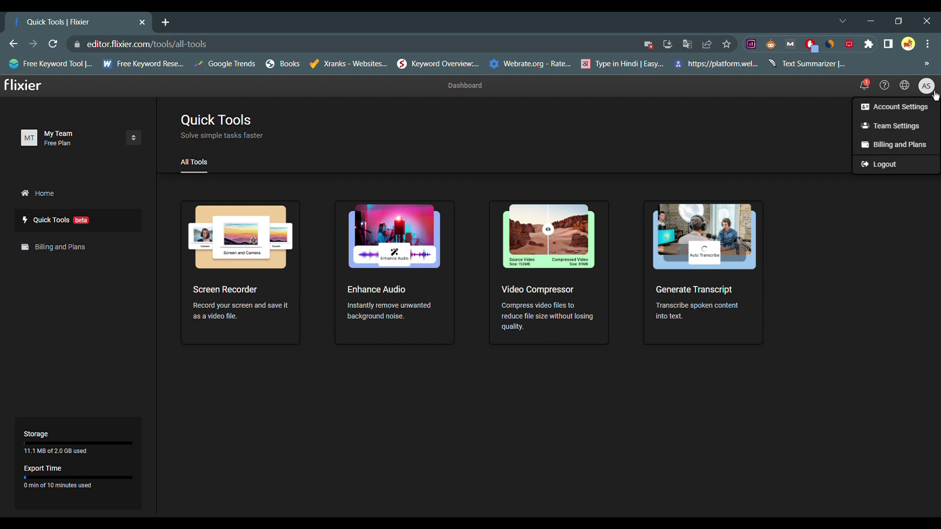
click(893, 166)
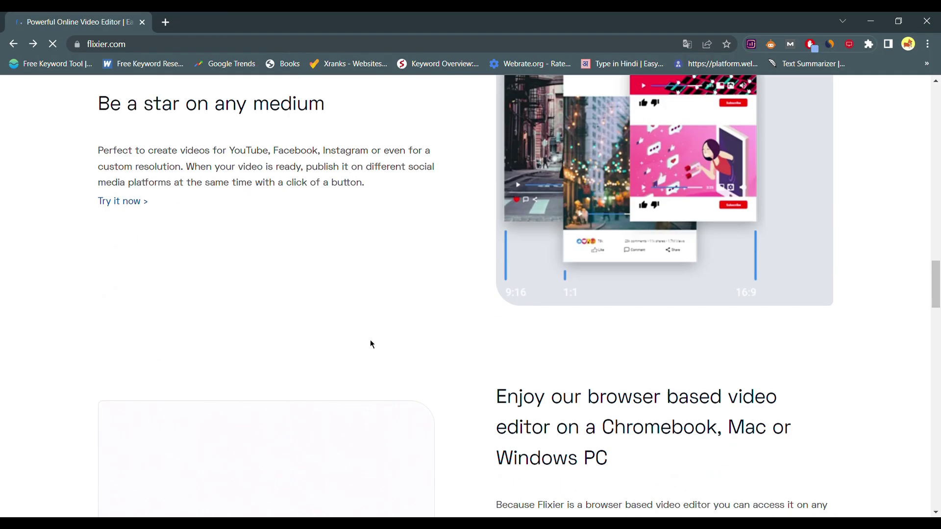
Step: Start an empty project from the Add Audio To Video page and dismiss its import prompt
scroll(369, 340, down, 20)
scroll(369, 339, up, 1)
scroll(370, 342, up, 1)
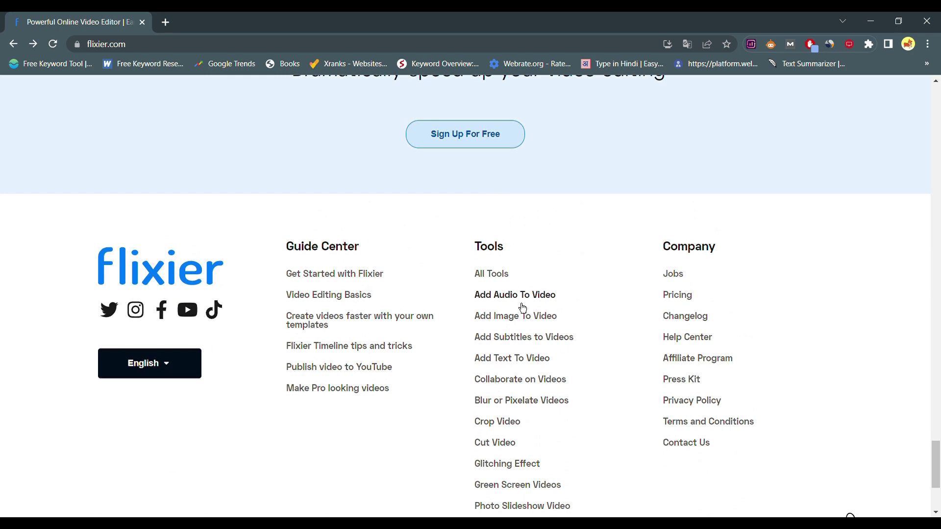
click(539, 295)
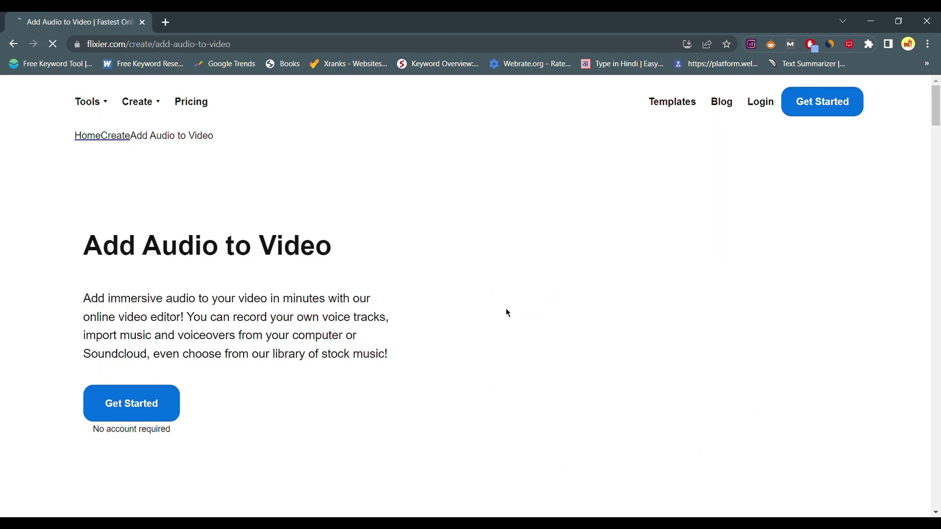
click(123, 410)
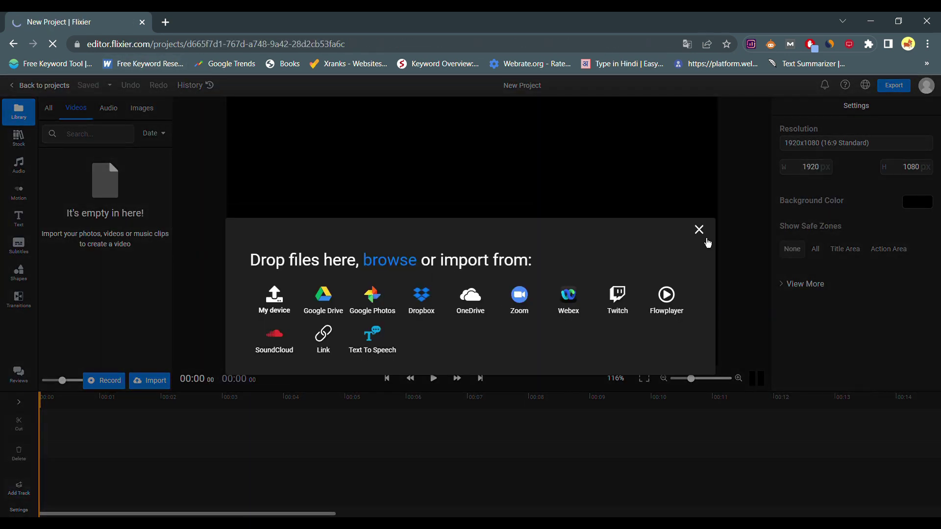
click(699, 230)
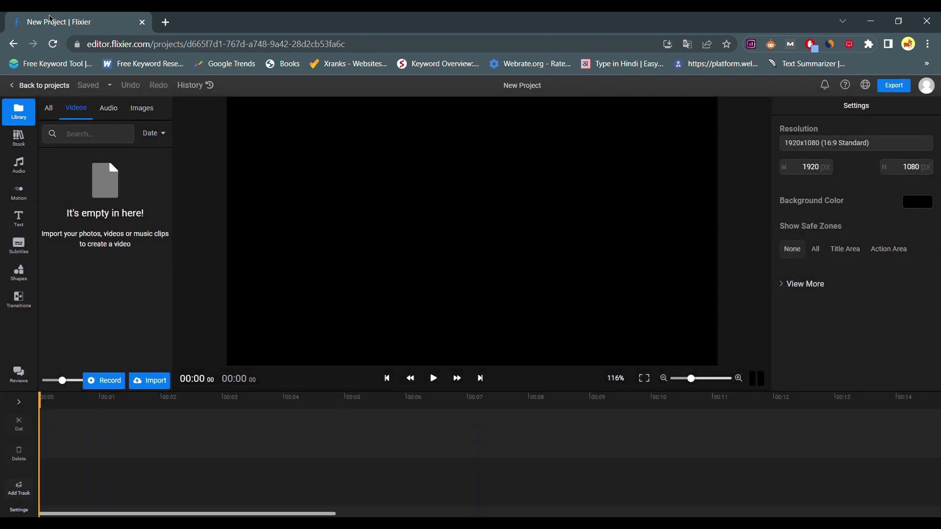
Step: Return to the flixier.com homepage and scroll down to its footer
click(13, 44)
click(13, 45)
scroll(307, 259, down, 20)
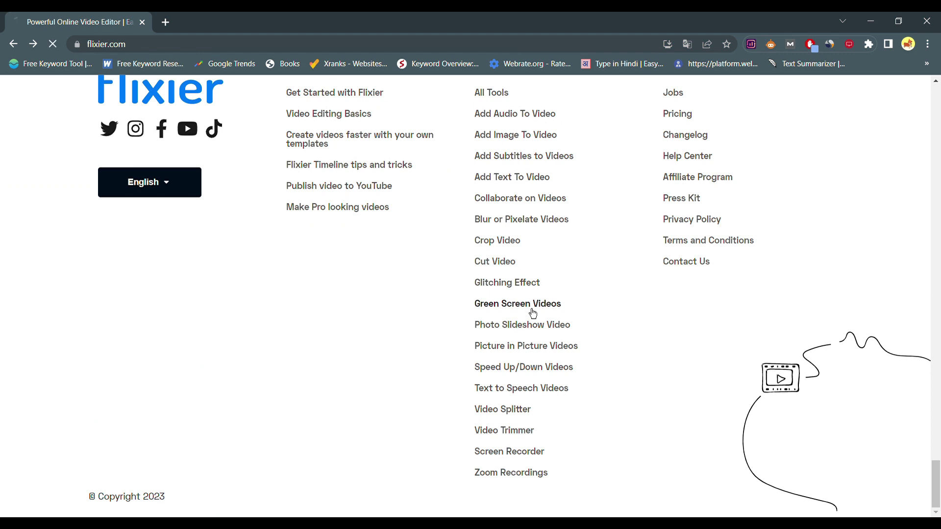
click(533, 313)
click(435, 419)
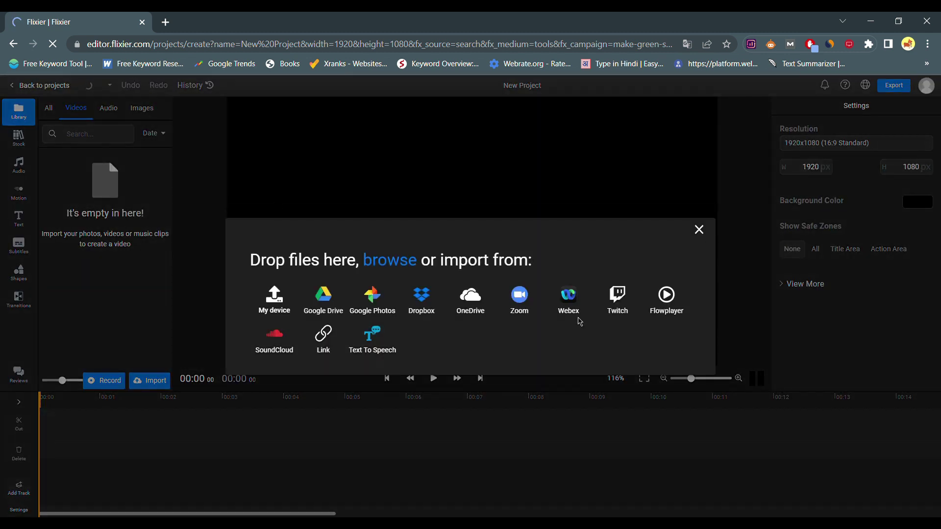
click(278, 312)
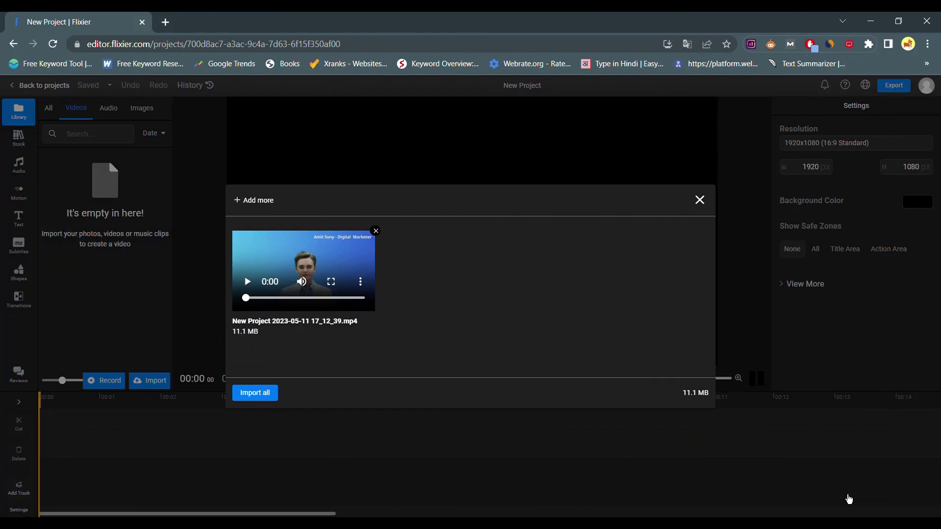
click(267, 398)
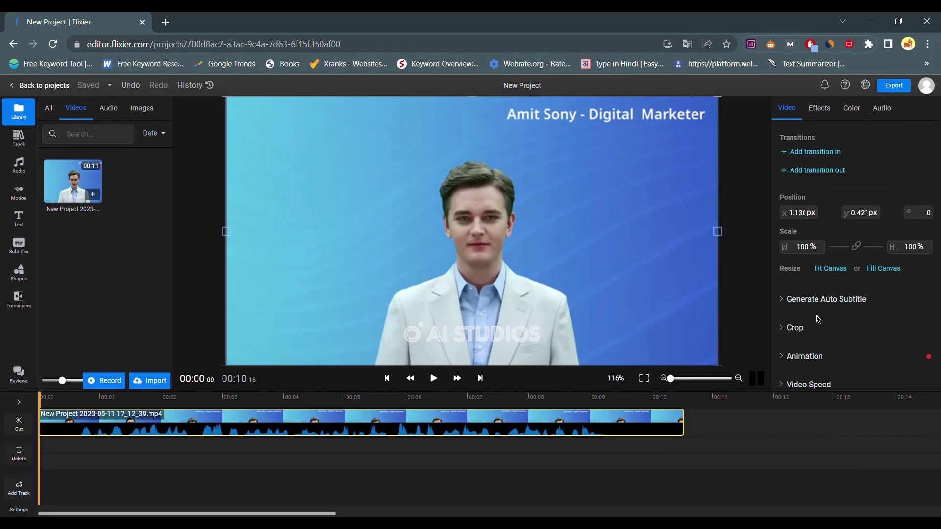
scroll(841, 333, down, 2)
Step: Sample the blue background #3D73DA as the green screen key colour at strength 35
scroll(843, 335, up, 2)
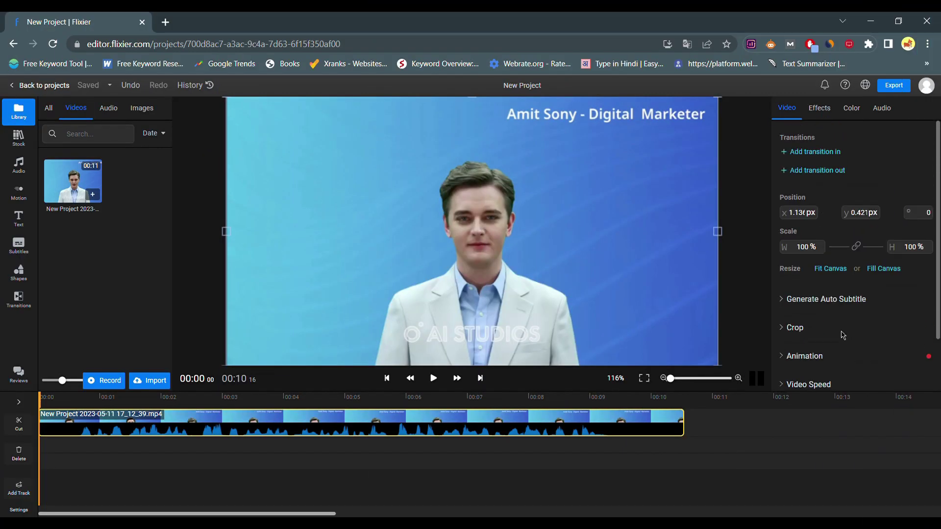
scroll(839, 294, down, 5)
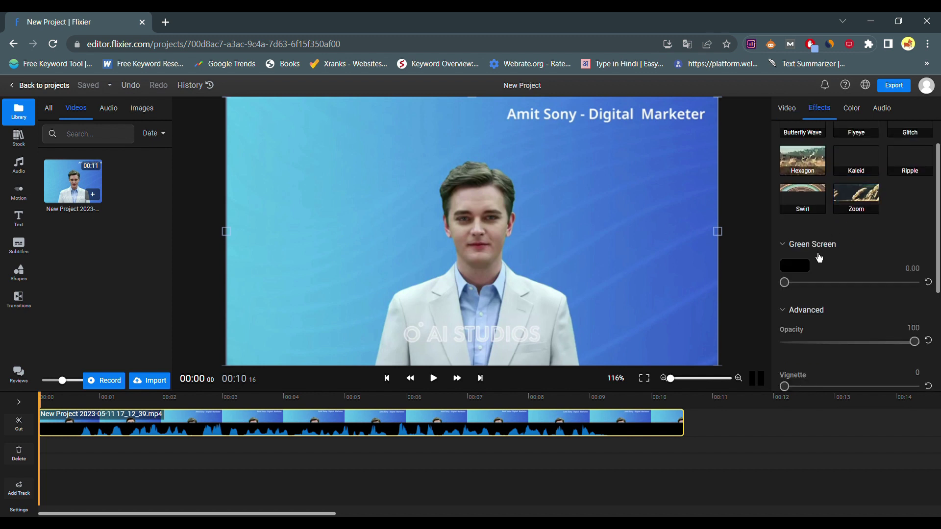
click(800, 277)
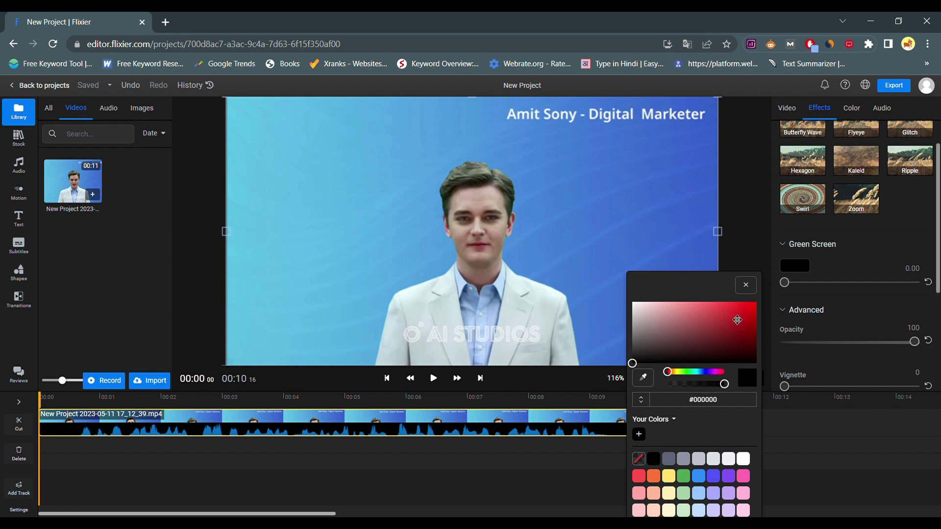
click(647, 387)
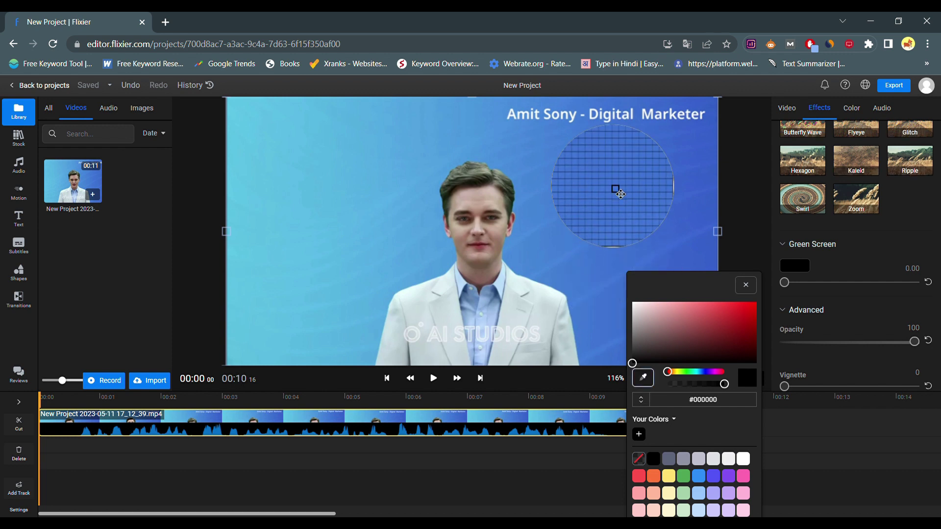
click(619, 194)
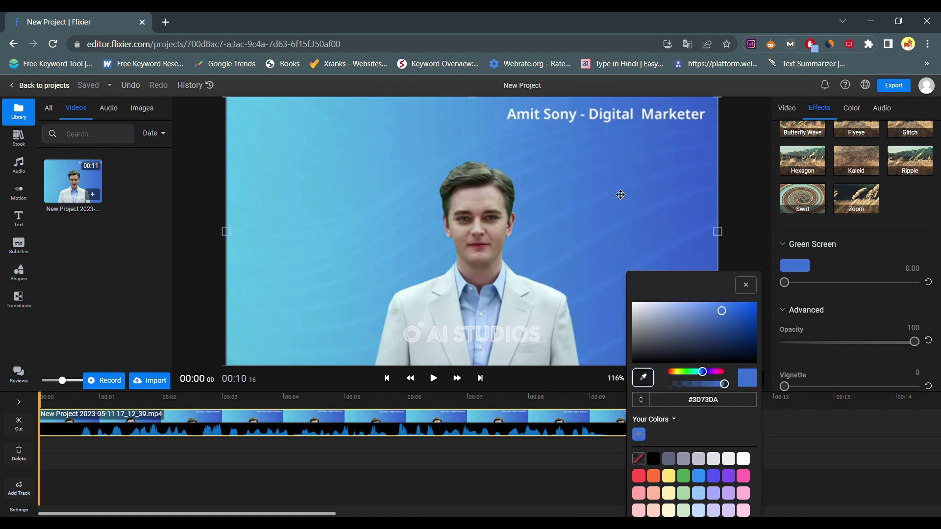
mouse_move(841, 287)
mouse_down()
mouse_move(898, 283)
mouse_move(823, 292)
mouse_move(836, 295)
mouse_up()
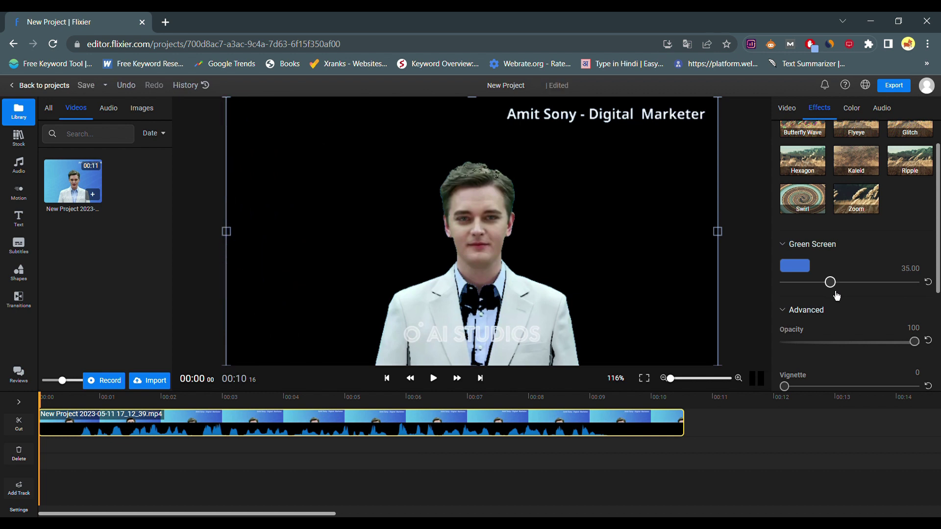
Step: Set the clip's vignette to 21, leaving blur at 0
scroll(831, 317, down, 1)
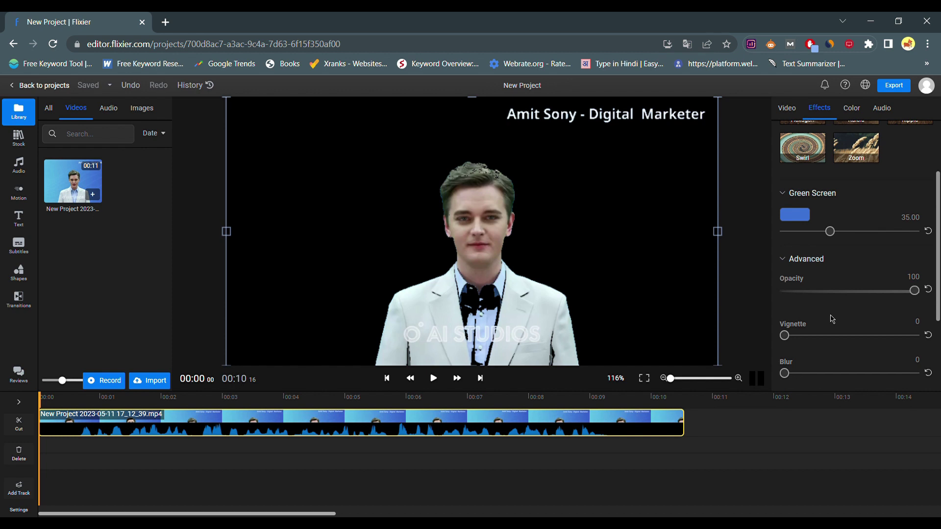
scroll(832, 319, down, 1)
drag(806, 336, 730, 331)
drag(785, 293, 812, 293)
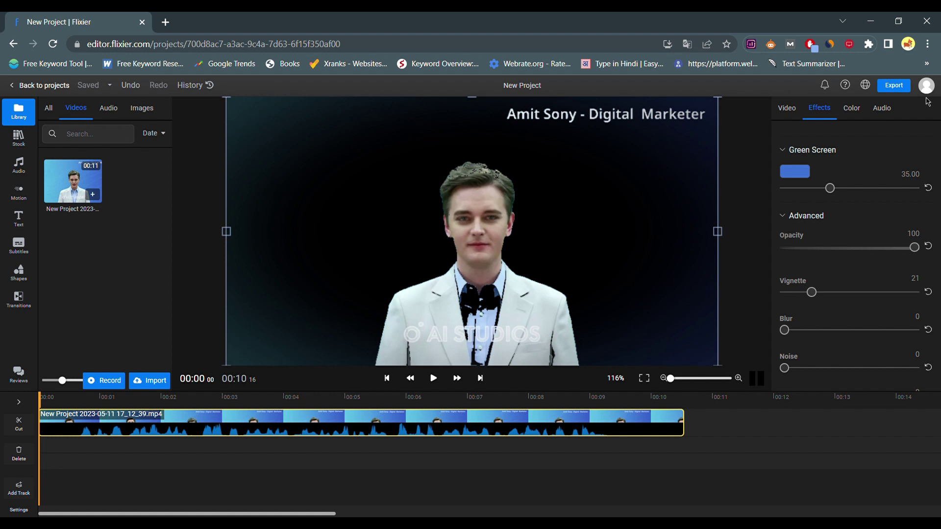
Step: Collapse the Green Screen and Advanced effect sections
scroll(820, 217, up, 3)
scroll(820, 217, up, 2)
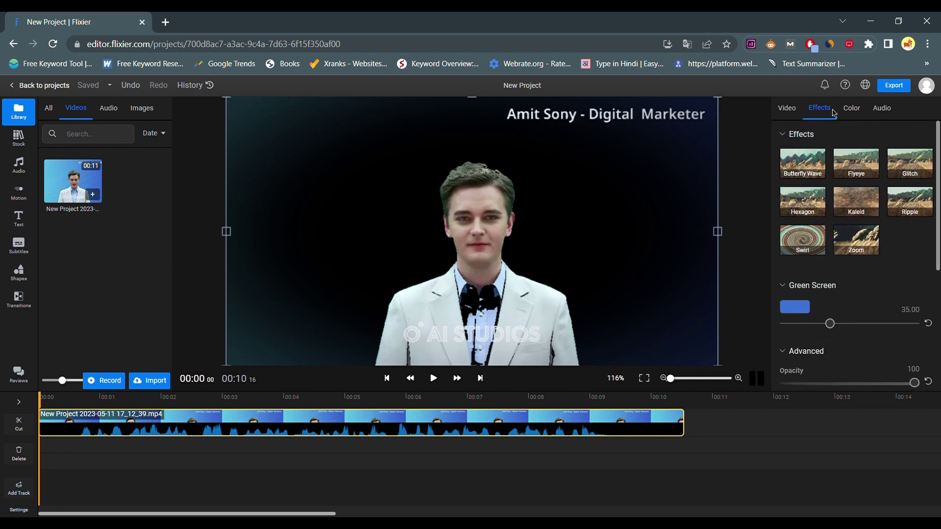
click(792, 290)
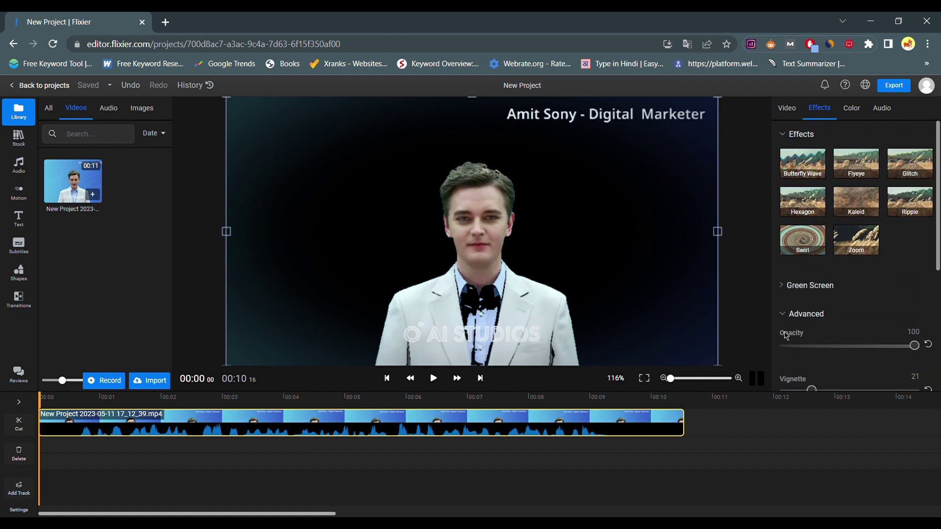
scroll(786, 336, down, 5)
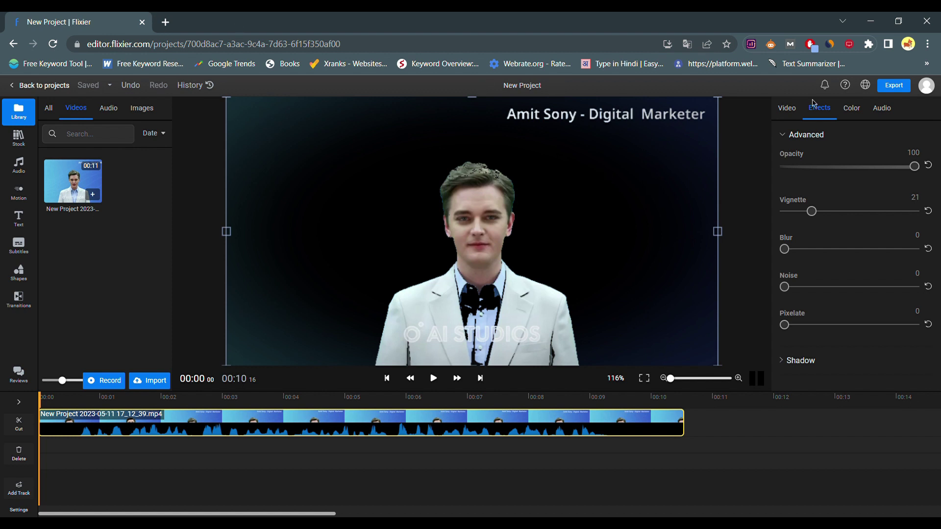
click(789, 136)
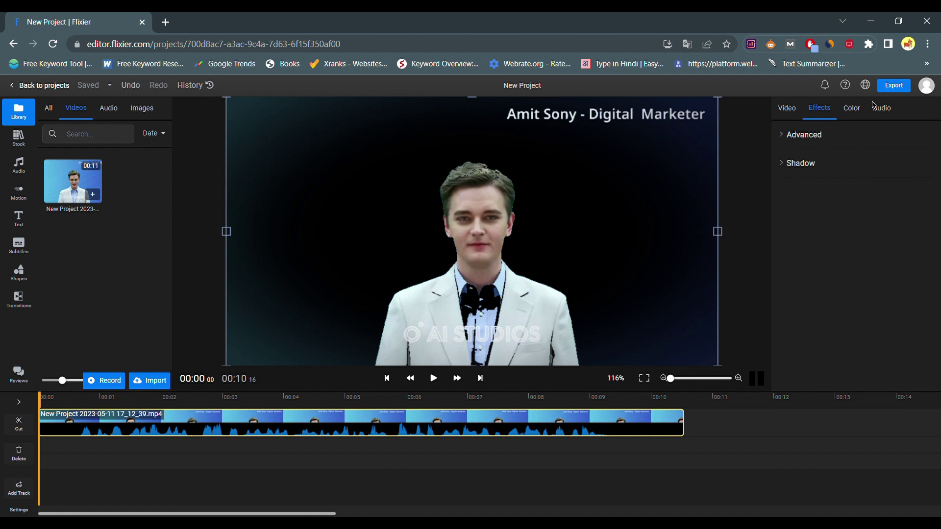